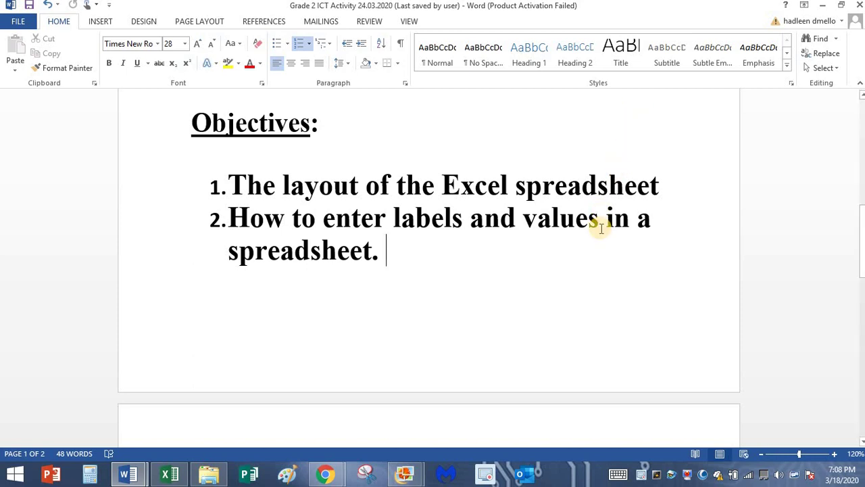
Scroll the Word document up to the EXCEL ICON page, then show the desktop.
scroll(605, 217, "up", 2)
scroll(606, 217, "up", 8)
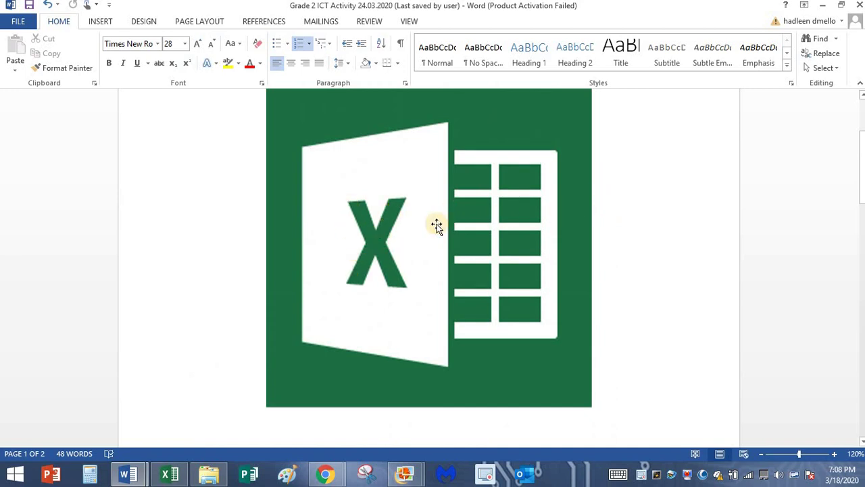
scroll(437, 224, "up", 2)
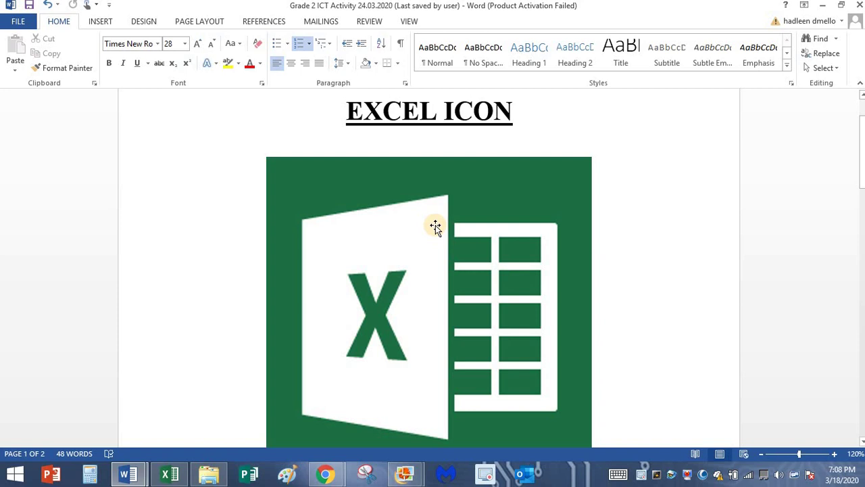
key("super+d")
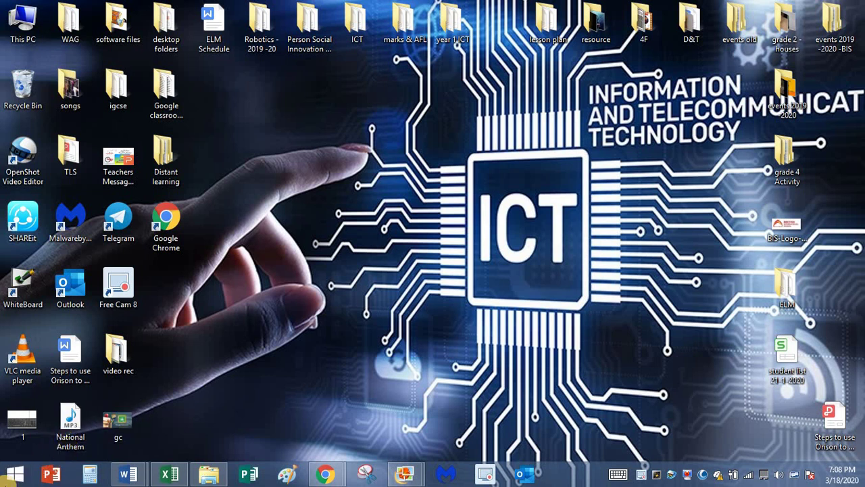
Search the Start screen for 'excel' and launch Excel 2013.
left_click(17, 472)
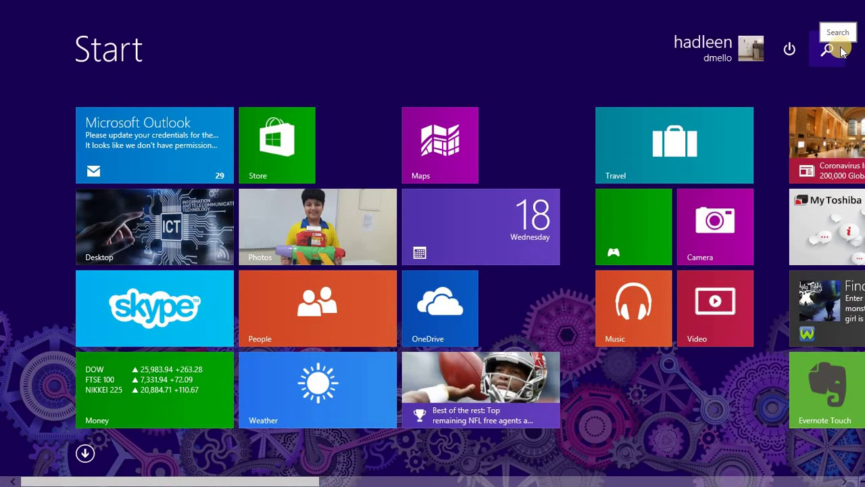
left_click(832, 55)
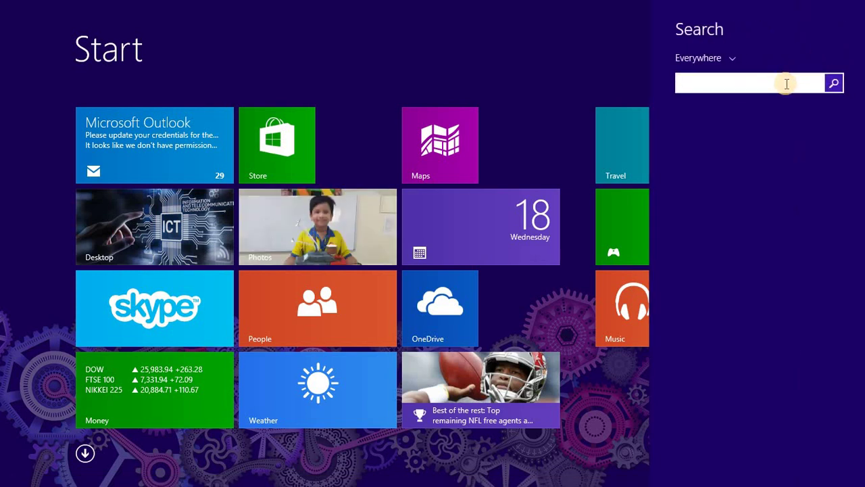
type("exce")
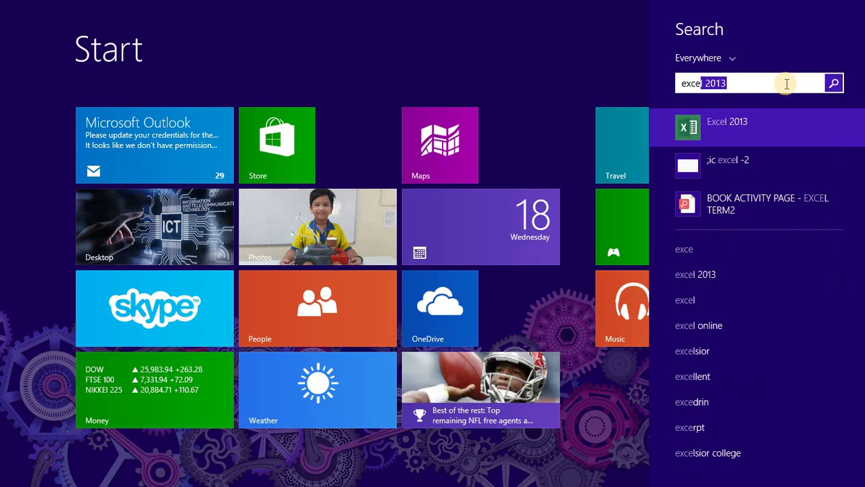
type("l")
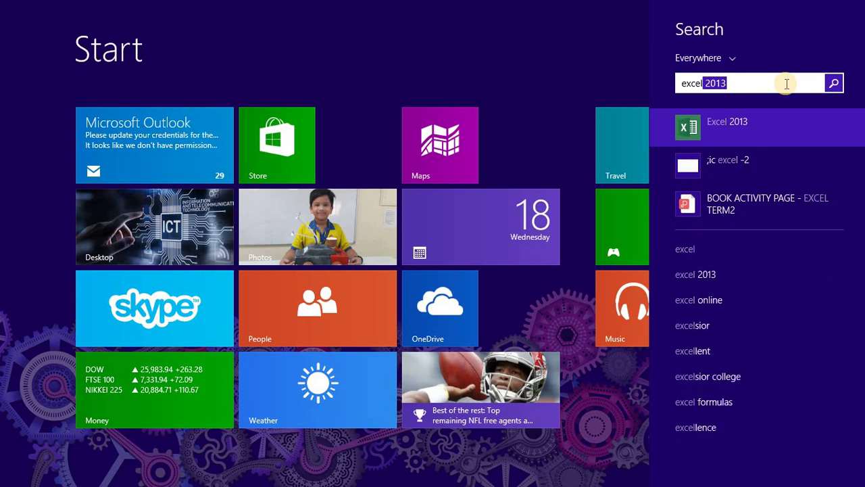
key("Return")
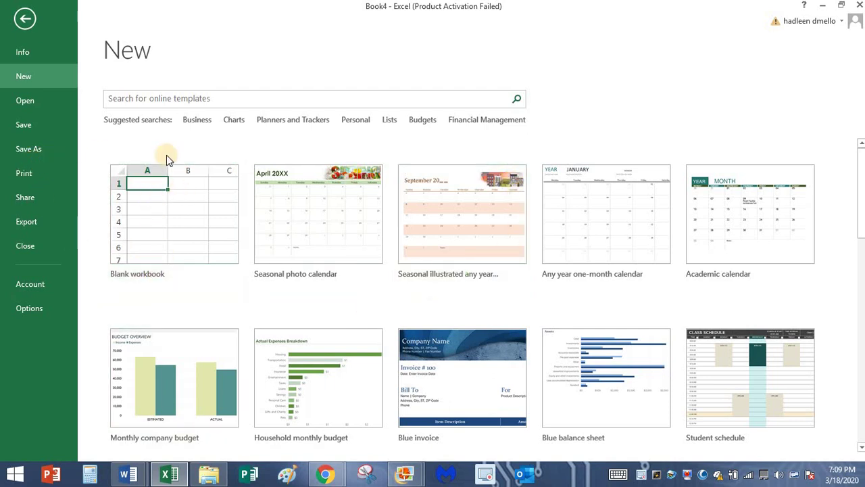
Create a blank workbook, Book5, and maximize its window.
left_click(177, 230)
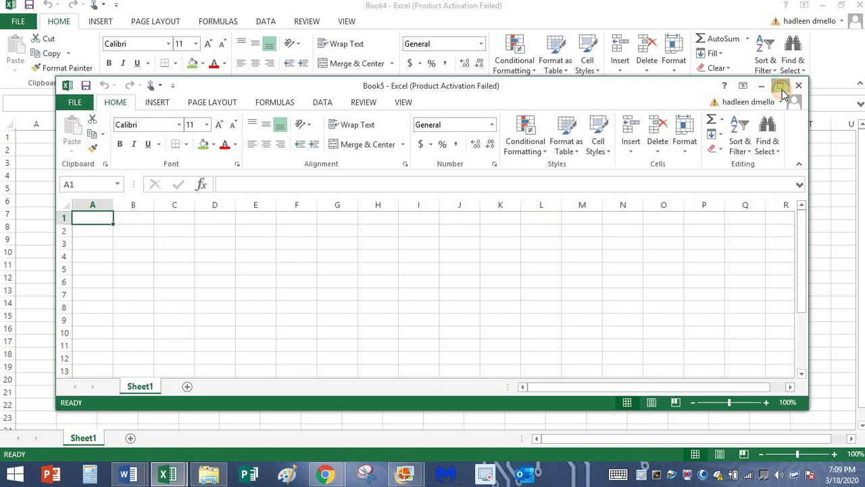
left_click(780, 86)
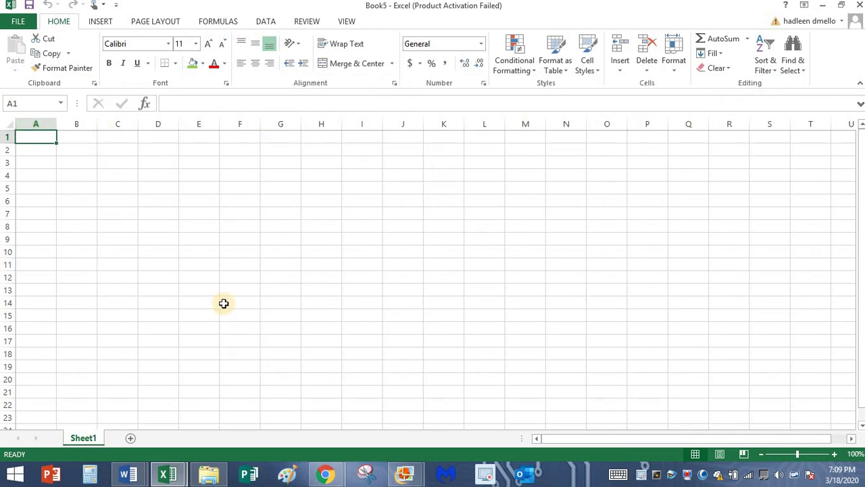
Select a series of cells to demonstrate cells, then enter 'Cell' in E5.
left_click(206, 180)
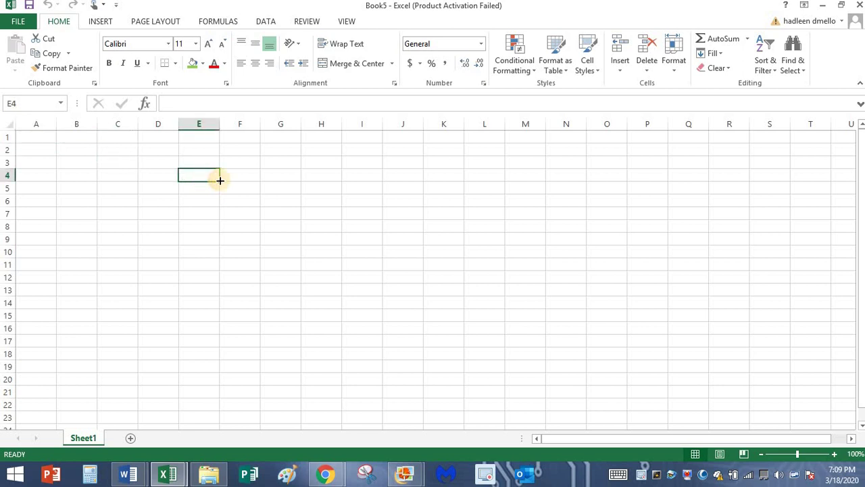
left_click(254, 186)
left_click(223, 224)
left_click(174, 214)
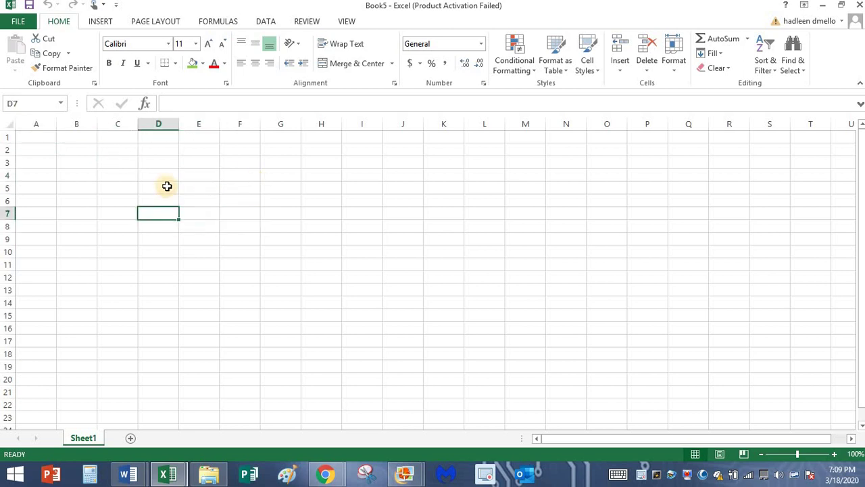
left_click(166, 185)
left_click(234, 174)
left_click(221, 215)
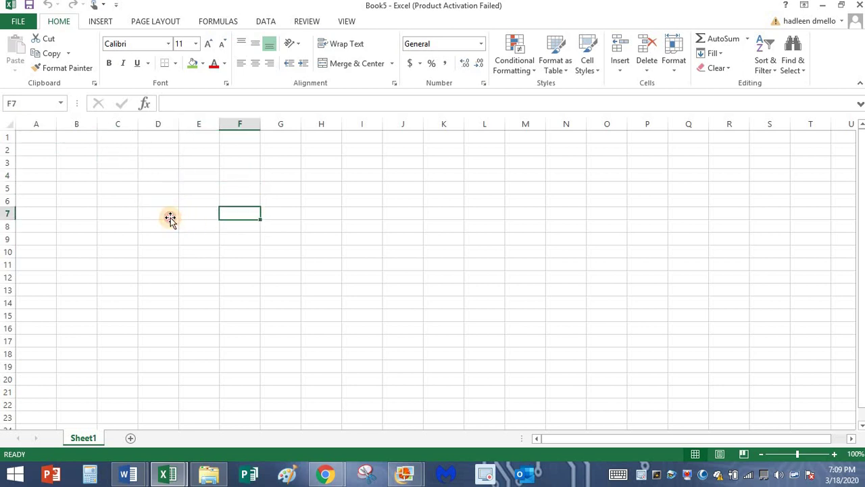
left_click(144, 215)
left_click(132, 188)
left_click(206, 171)
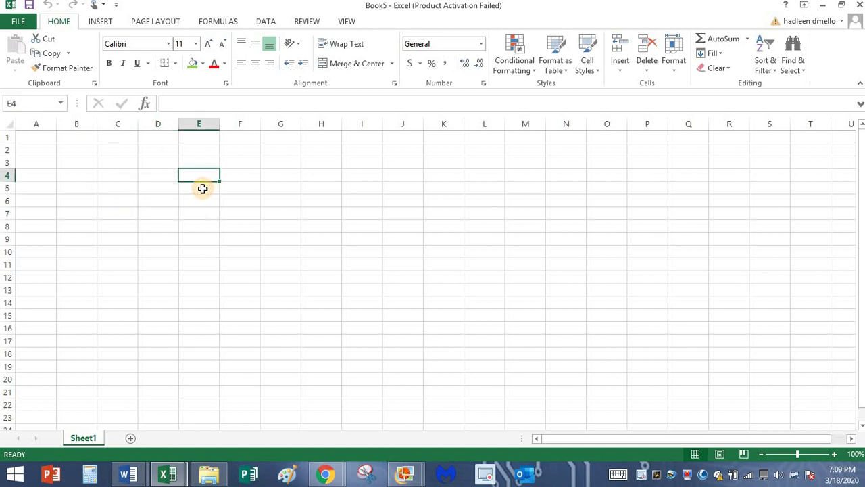
left_click(201, 187)
left_click(263, 188)
left_click(262, 173)
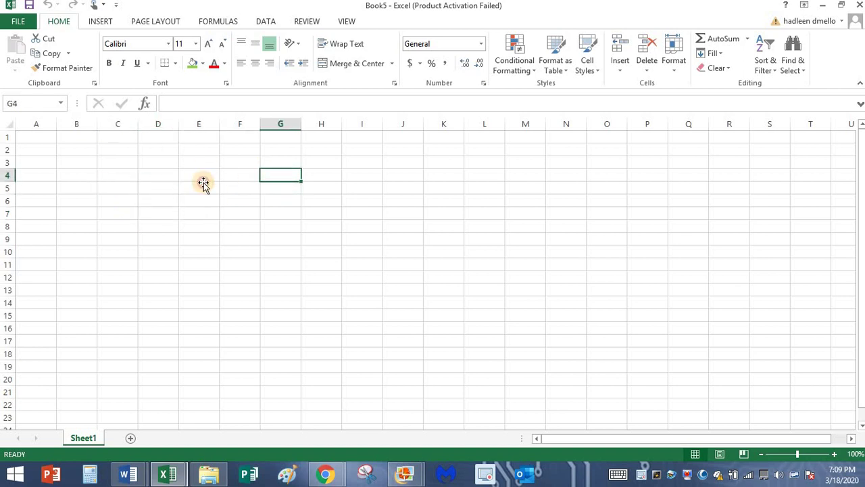
left_click(203, 186)
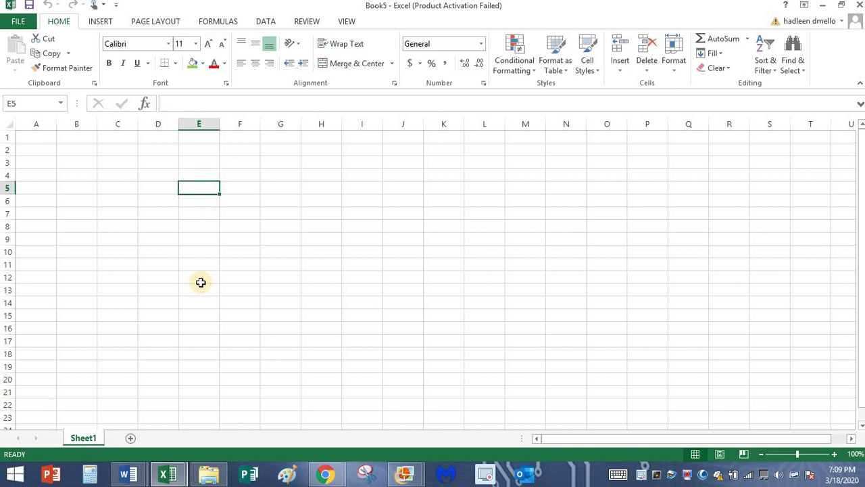
type("C")
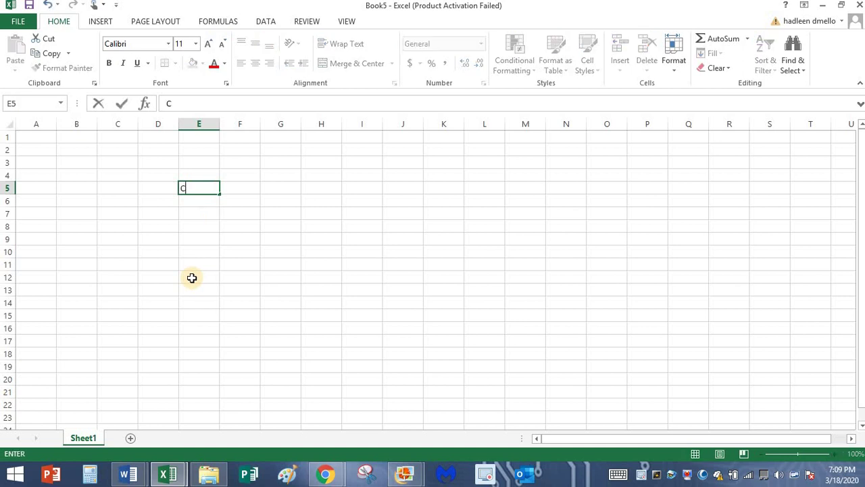
type("ell")
left_click(274, 175)
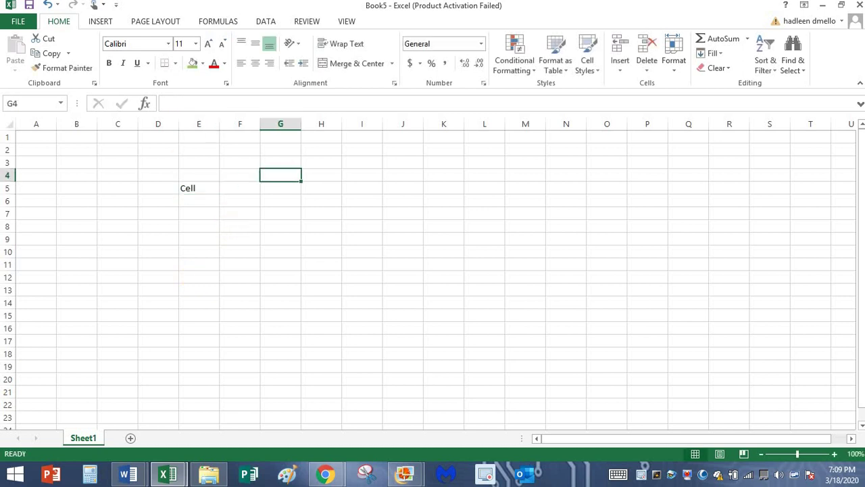
left_click(8, 149)
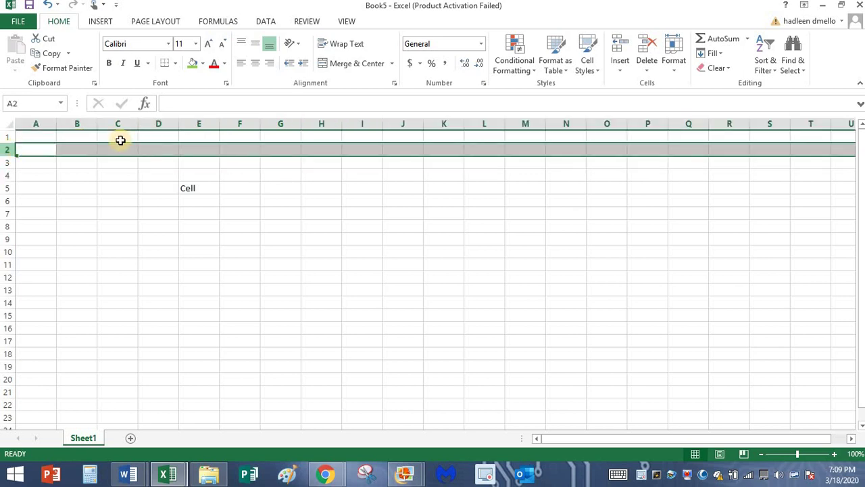
left_click(45, 148)
type("Rows")
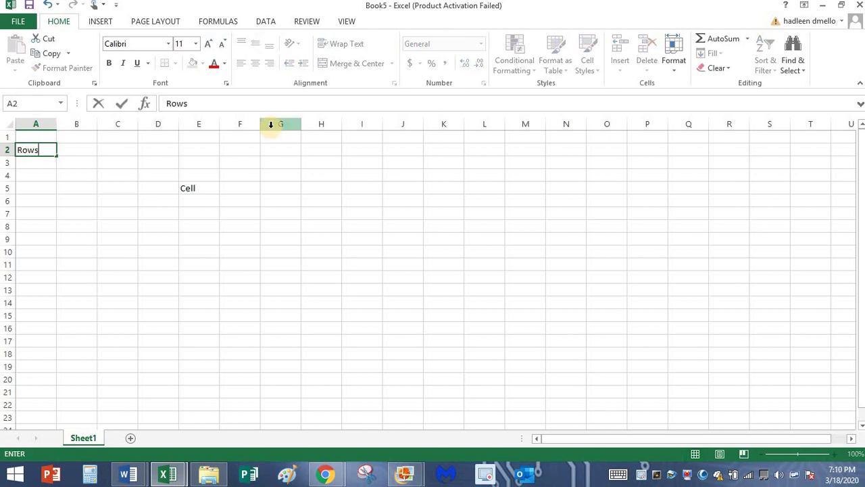
left_click(270, 124)
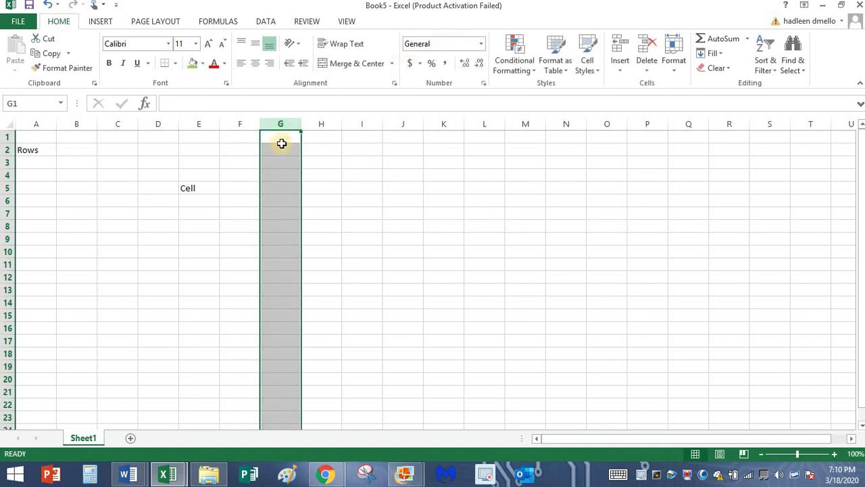
left_click(280, 137)
type("col")
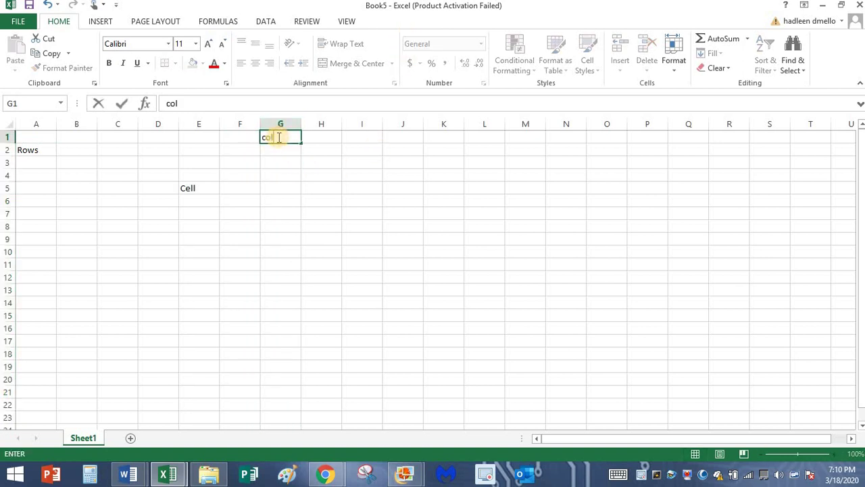
type("umns")
left_click(196, 187)
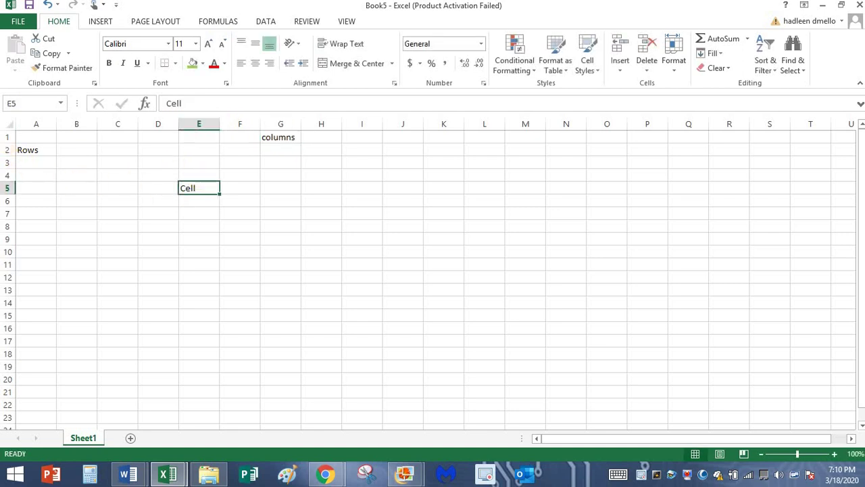
left_click(8, 149)
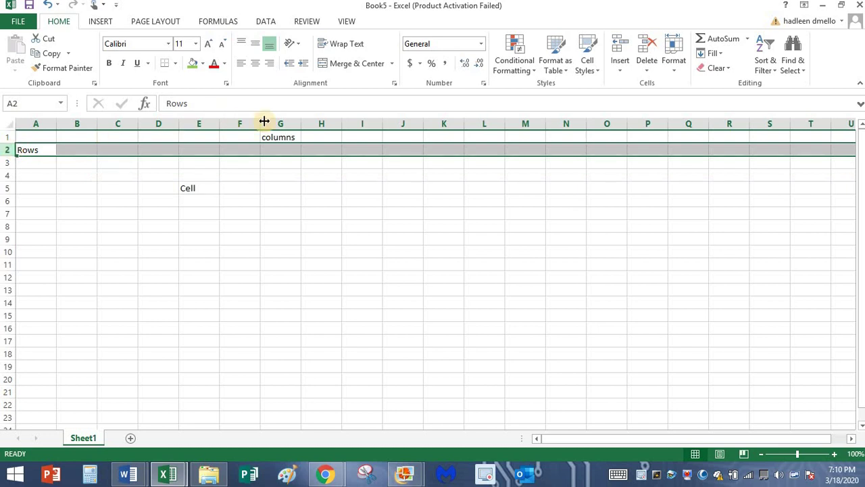
left_click(286, 126)
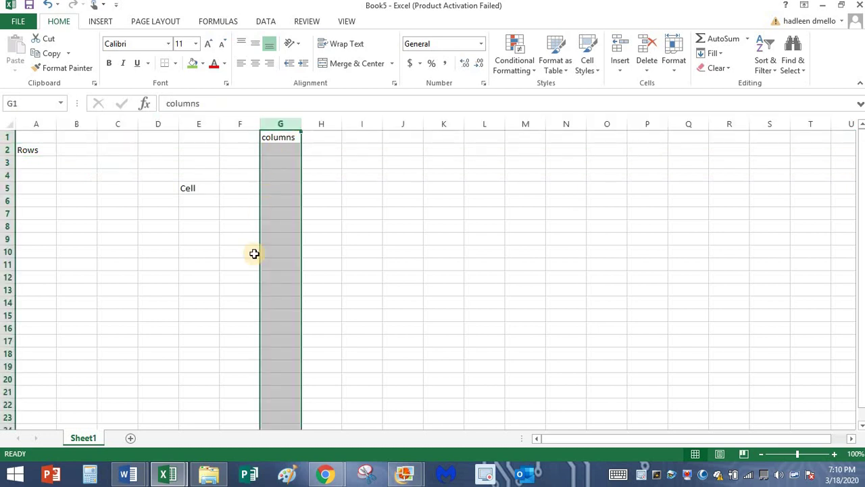
left_click(324, 125)
left_click(284, 124)
left_click(232, 124)
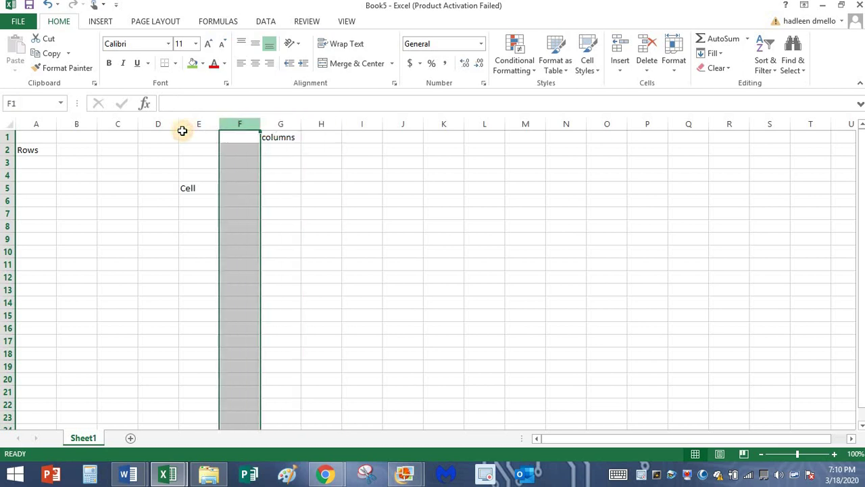
left_click(158, 124)
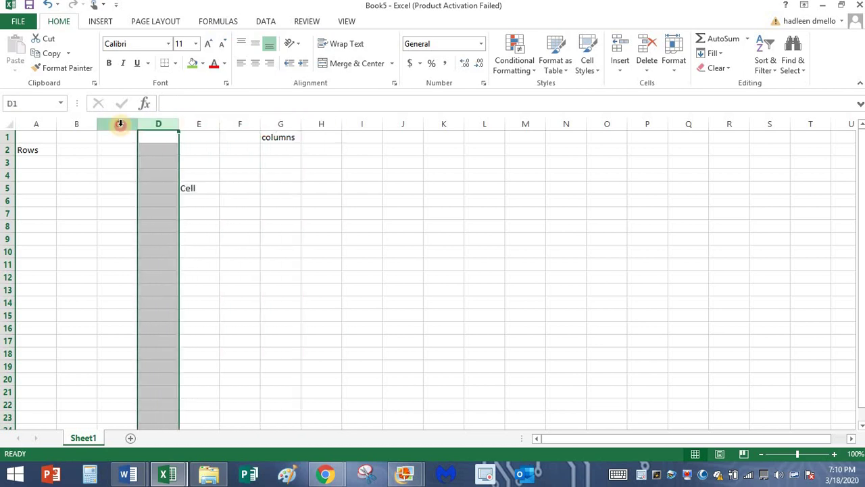
left_click(120, 123)
left_click(8, 137)
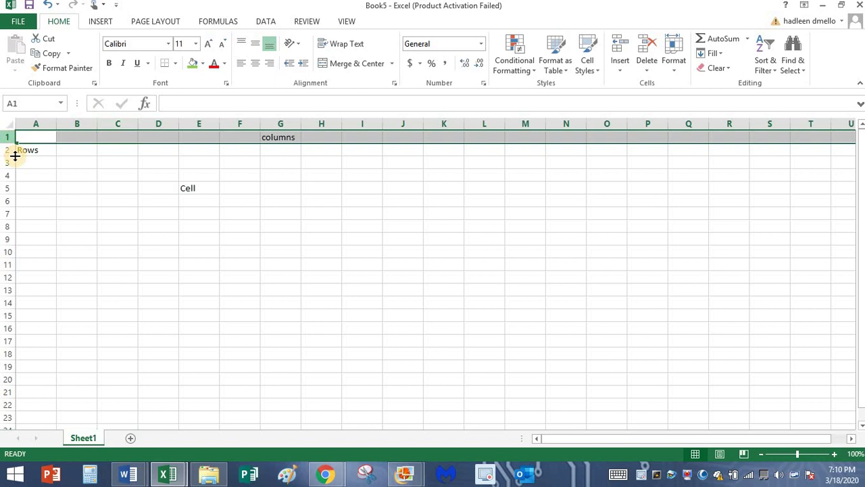
left_click(9, 163)
left_click(8, 188)
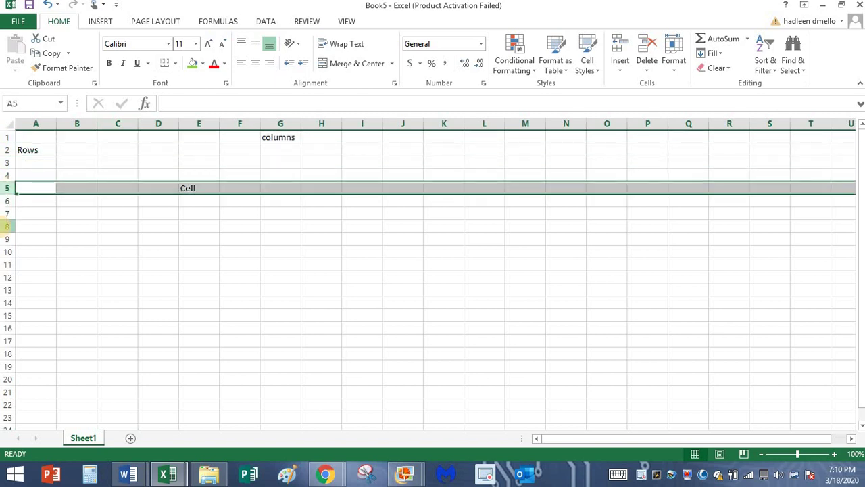
left_click(8, 214)
left_click(8, 175)
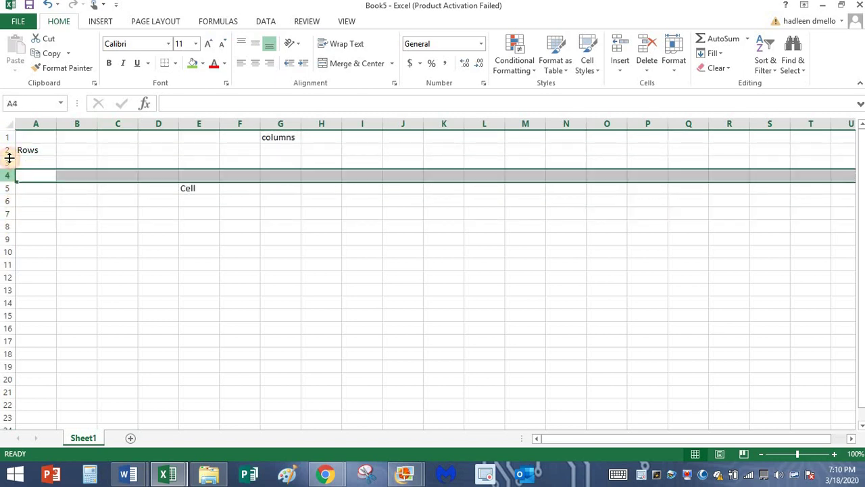
left_click(8, 136)
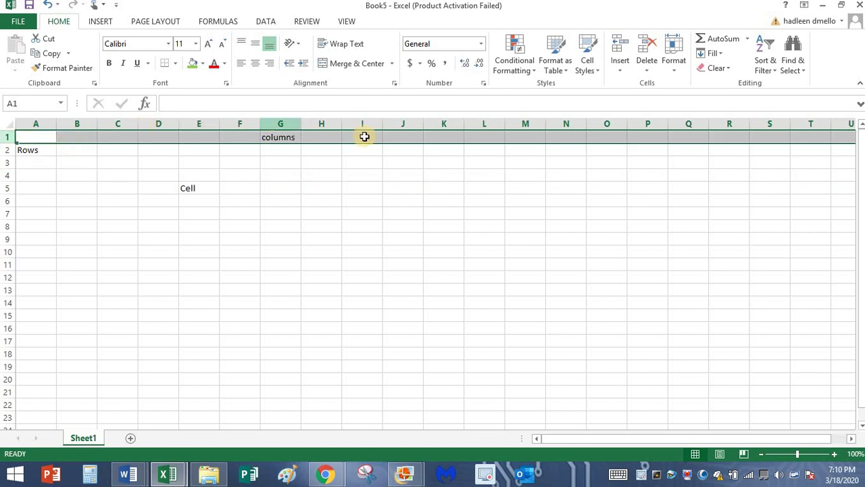
left_click(446, 124)
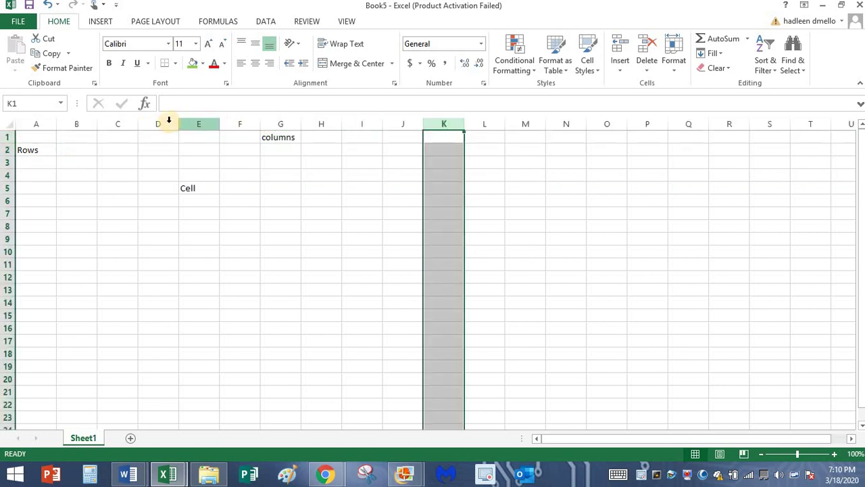
left_click(145, 124)
left_click(124, 125)
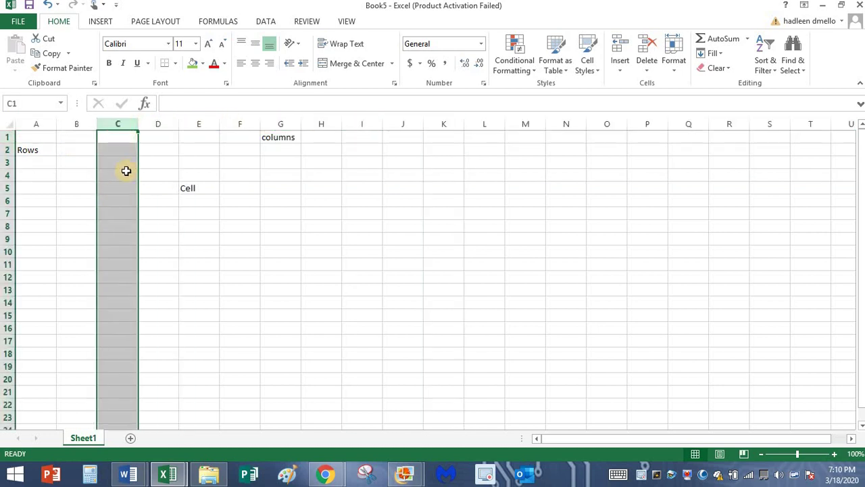
left_click(123, 164)
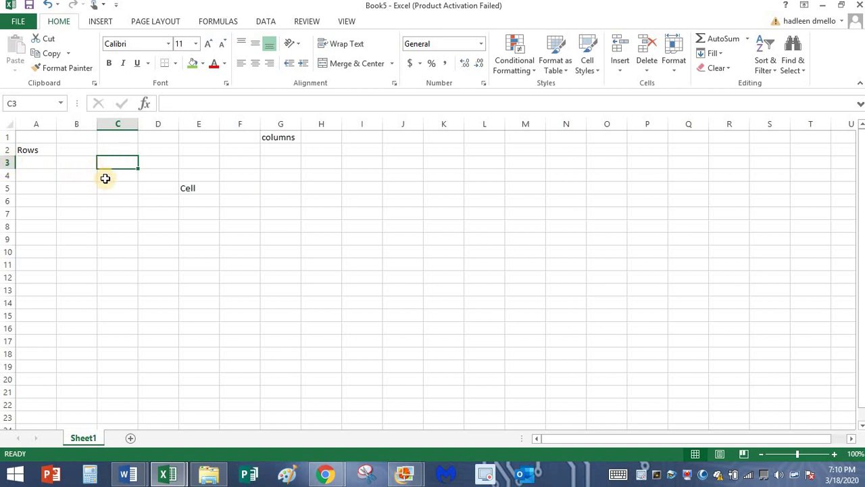
Type the address labels c3, h5 and b7 into cells C3, H5 and B7.
type("c3")
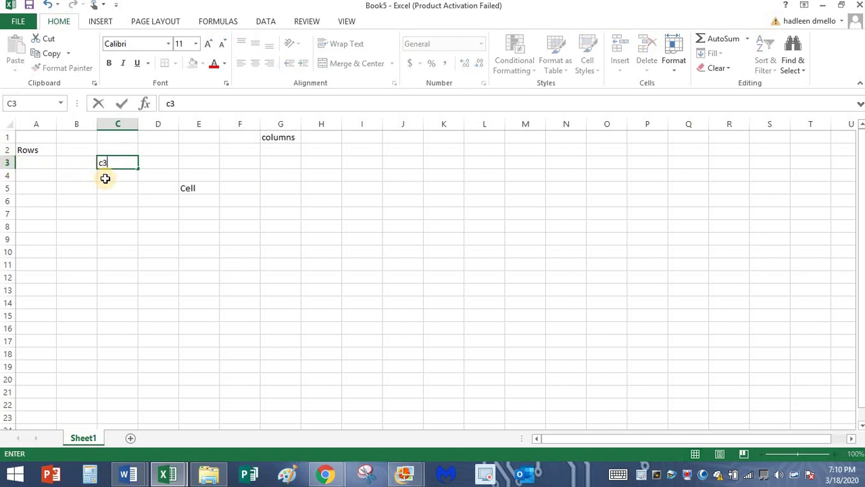
left_click(331, 186)
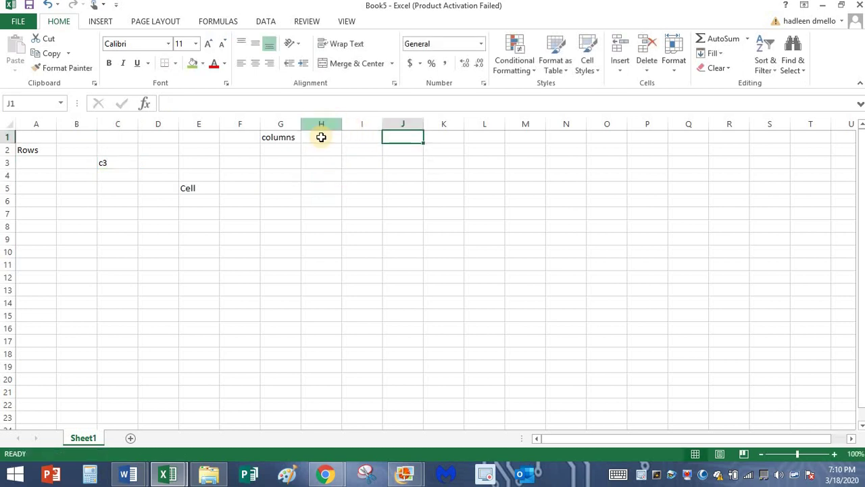
left_click(310, 190)
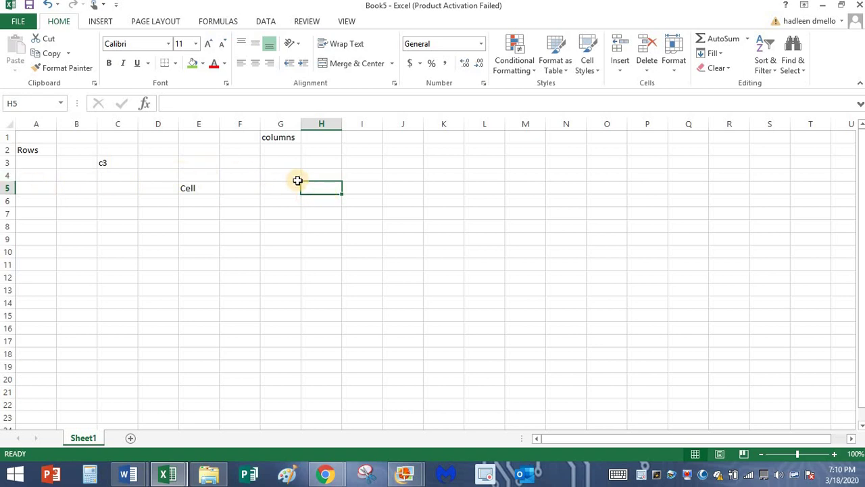
type("h5")
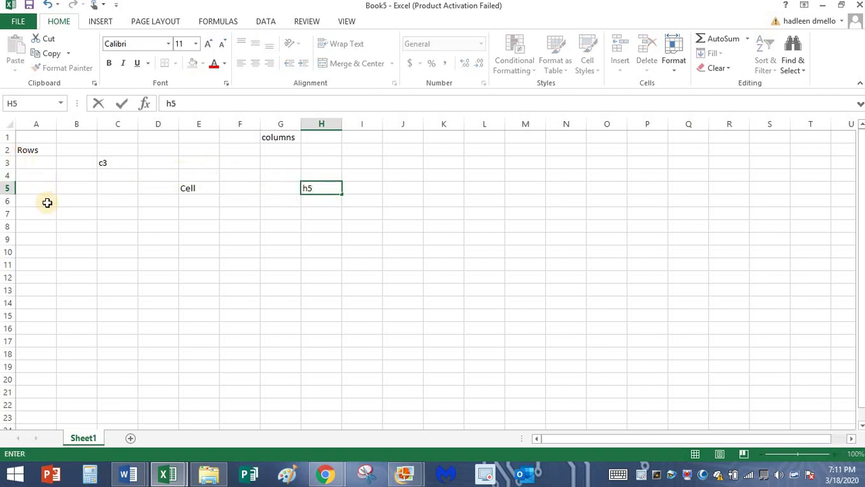
left_click(76, 210)
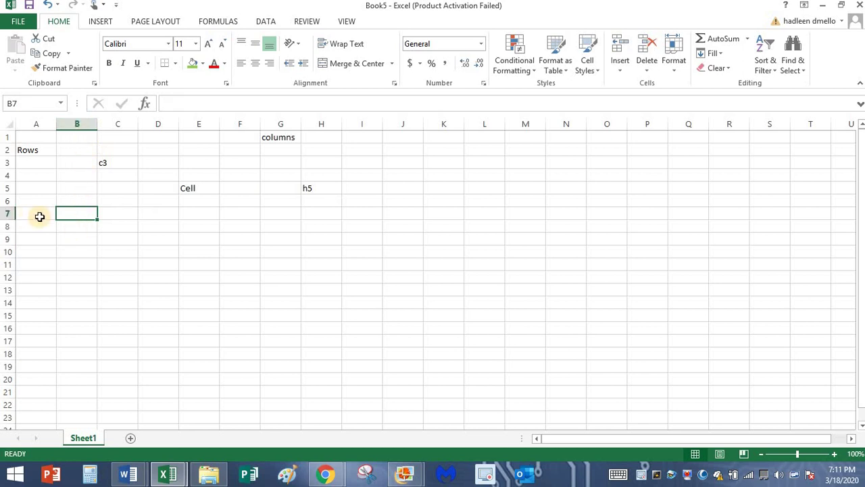
type("b7")
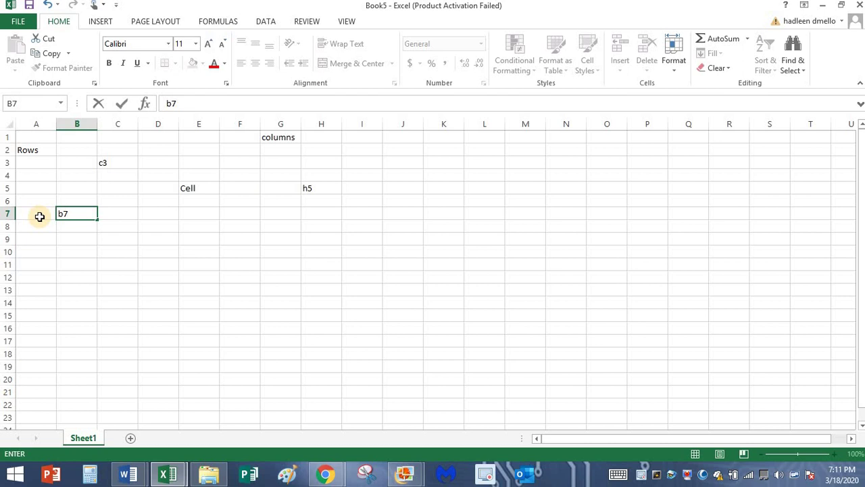
Delete everything in A1:H9, leaving cell B2 selected.
left_click_drag(33, 139, 322, 239)
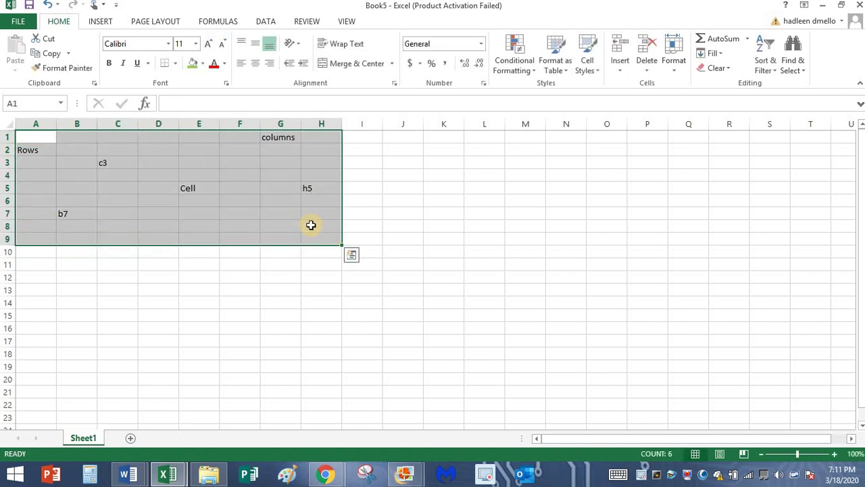
key("Delete")
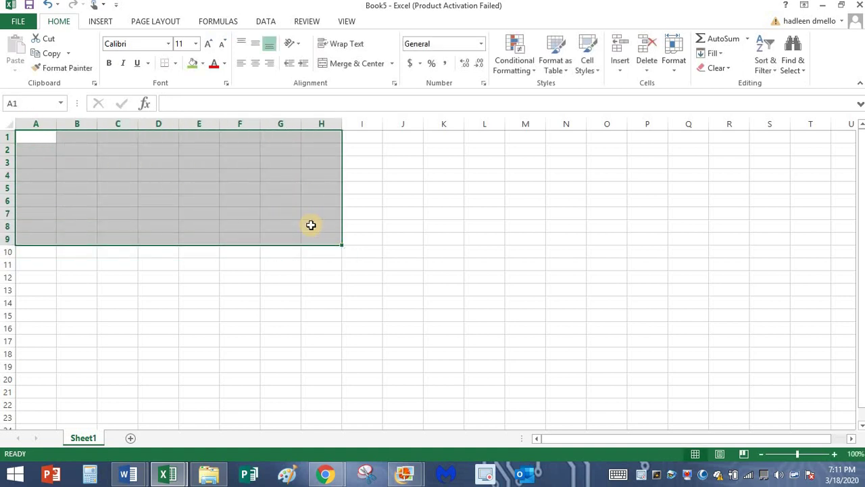
left_click(64, 152)
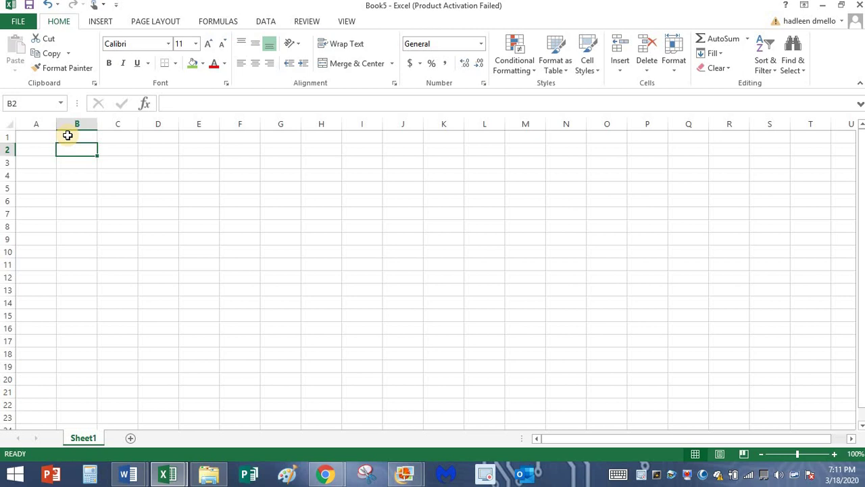
Type the title 'Count of animals in Al Ain Zoo' into B2.
type("C")
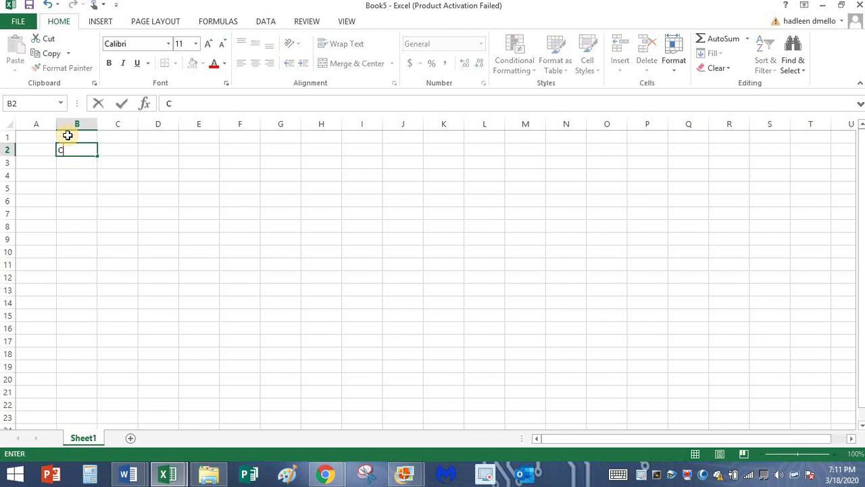
type("ount of animals in ")
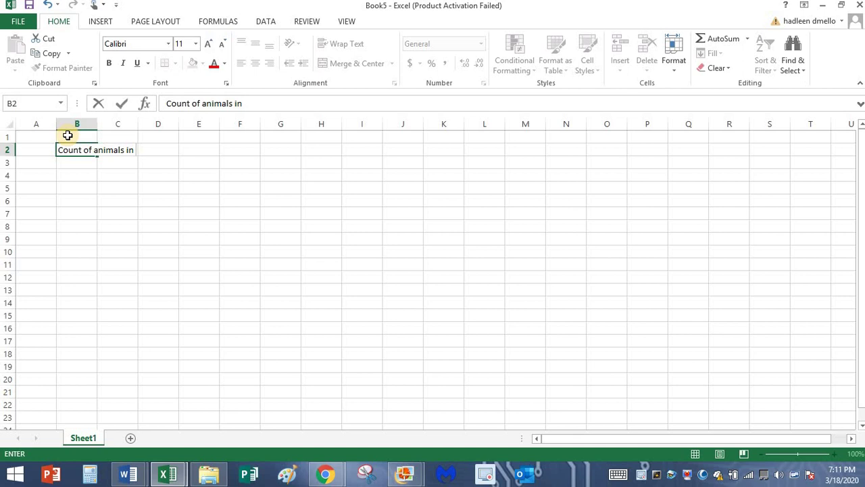
type("Al Ain Zoo")
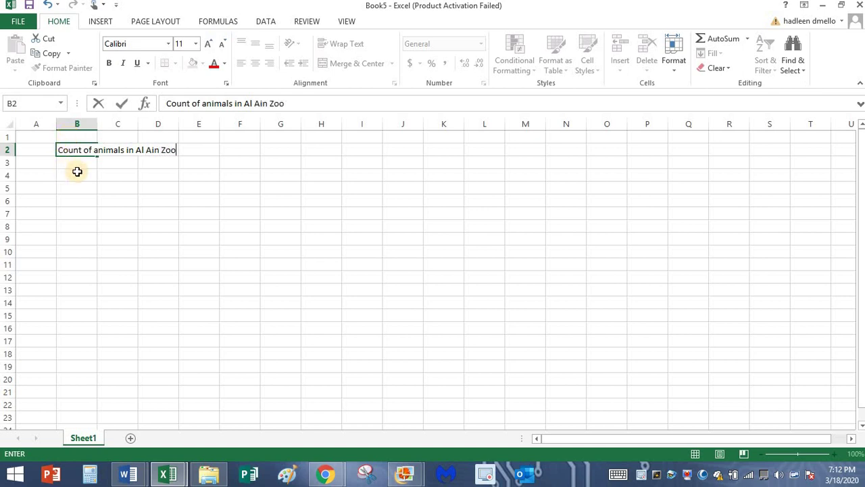
Enter Tiger, Lions, Arabian Oryx, monkey and deer in B4:B8.
left_click(77, 171)
type("Tiger")
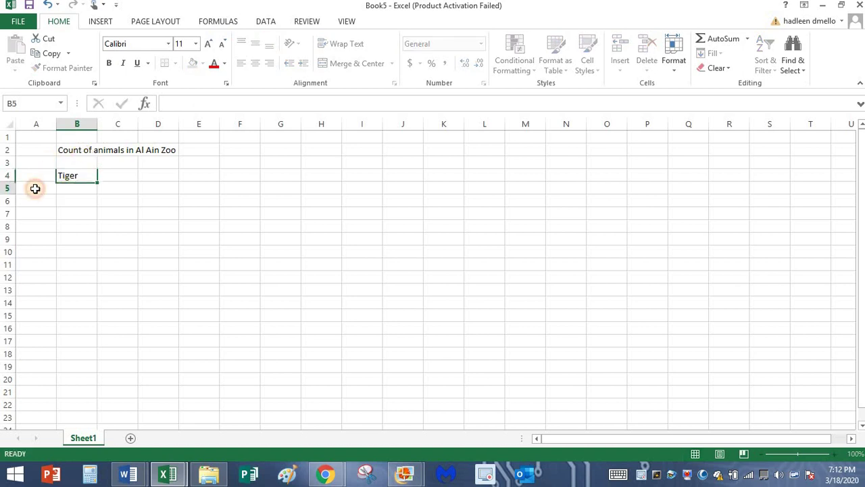
key("Return")
type("Lions")
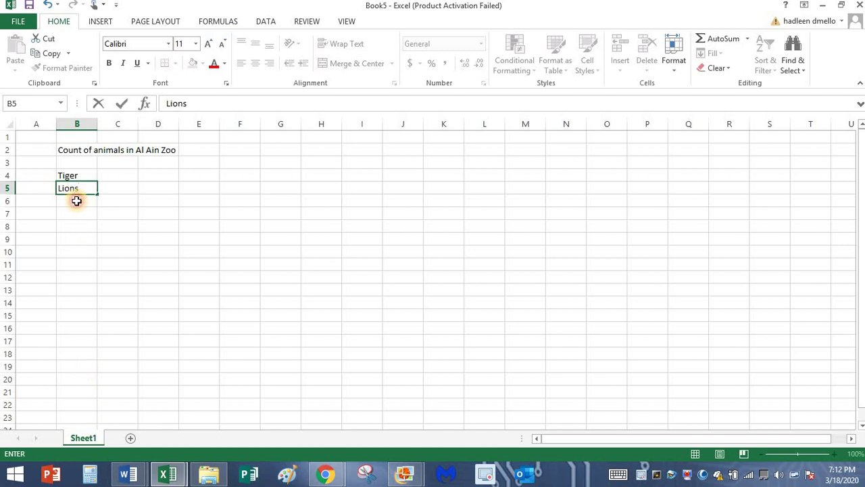
key("Return")
type("Ar")
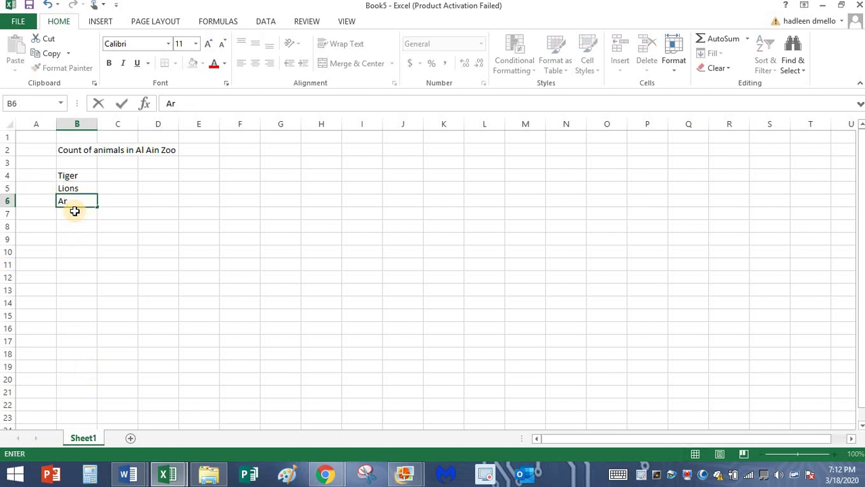
type("abian Oryx")
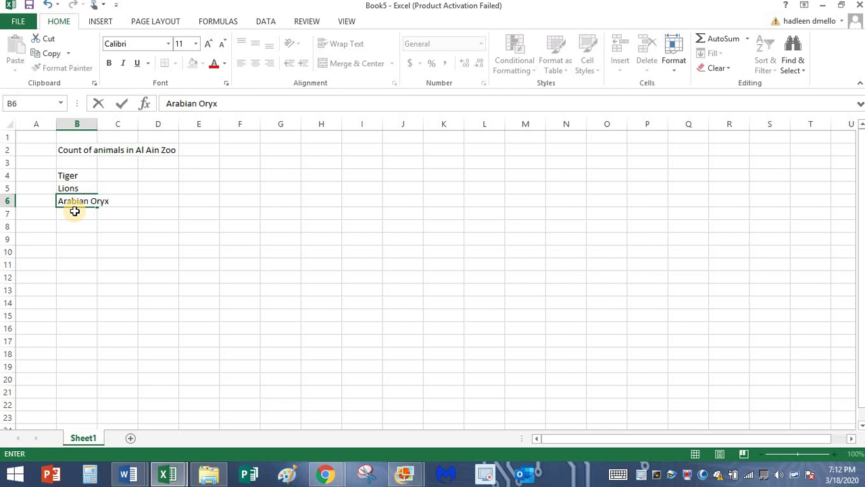
key("Return")
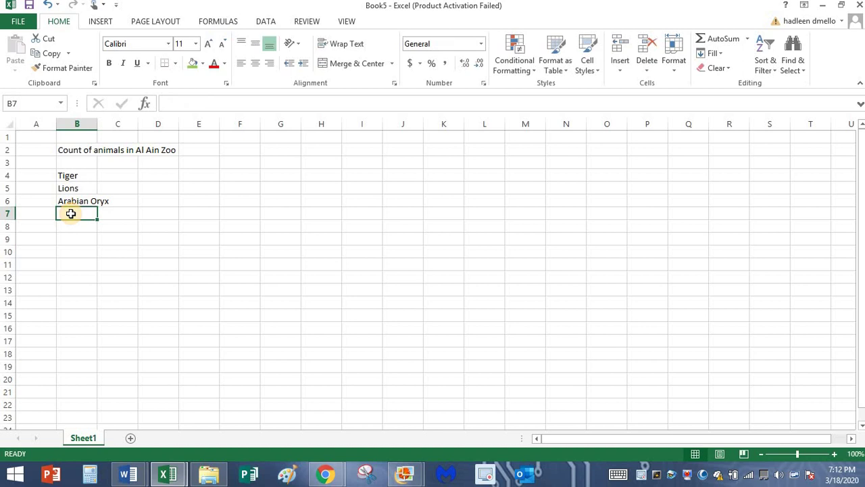
type("monkey")
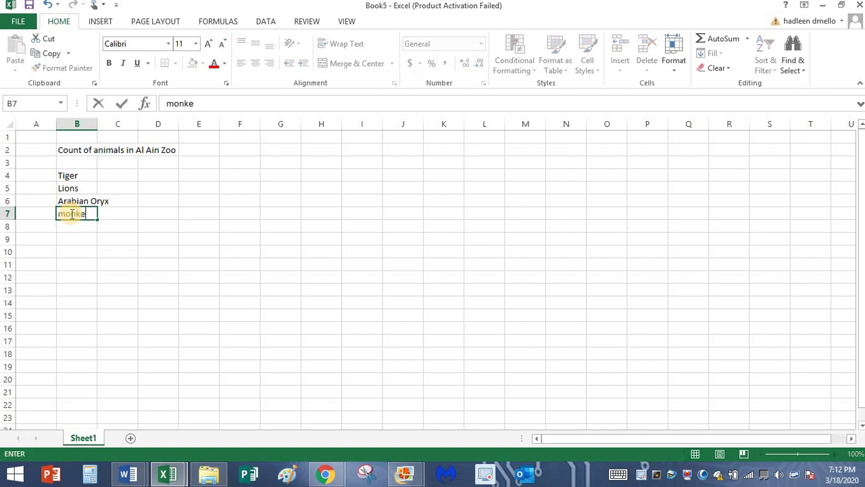
left_click(68, 230)
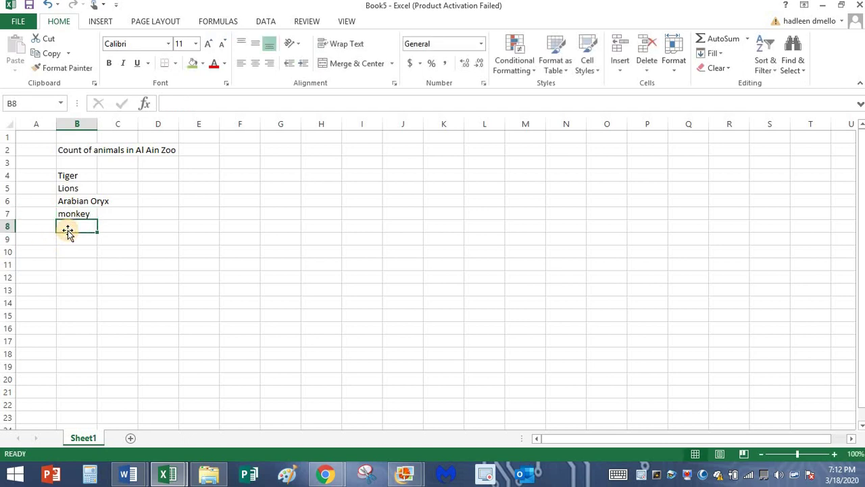
type("deer")
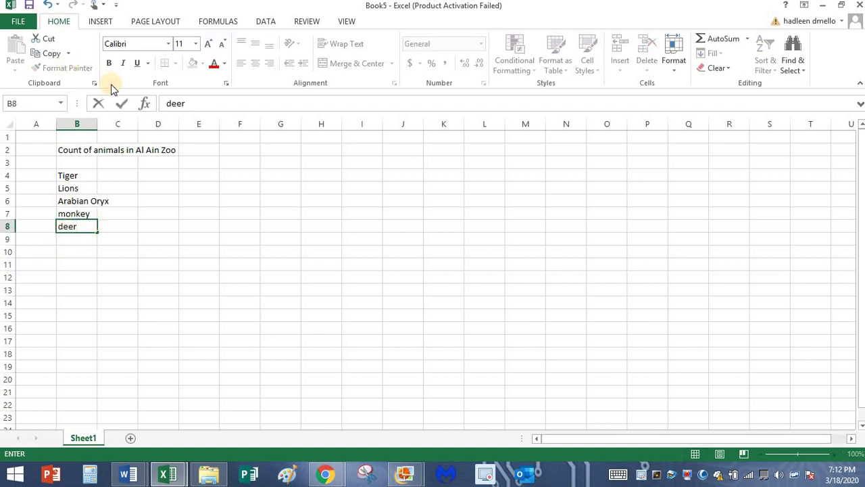
Widen column B to fit the animal names and select cell C4.
left_click(89, 123)
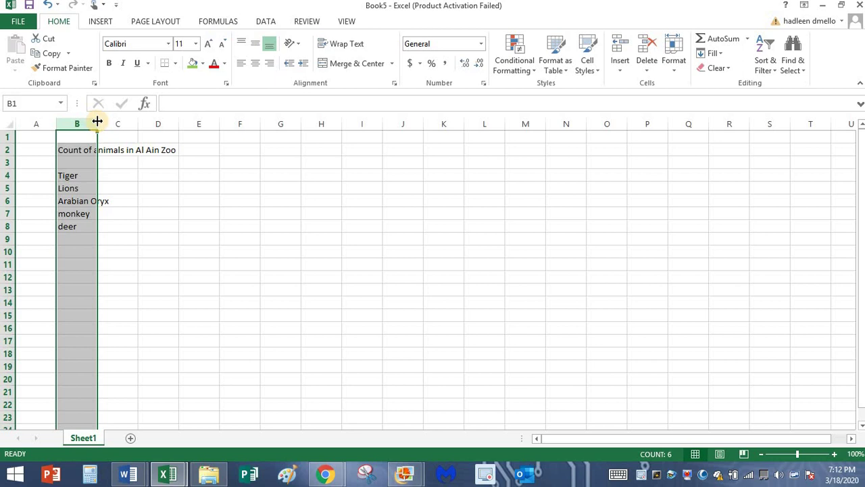
left_click_drag(98, 120, 115, 120)
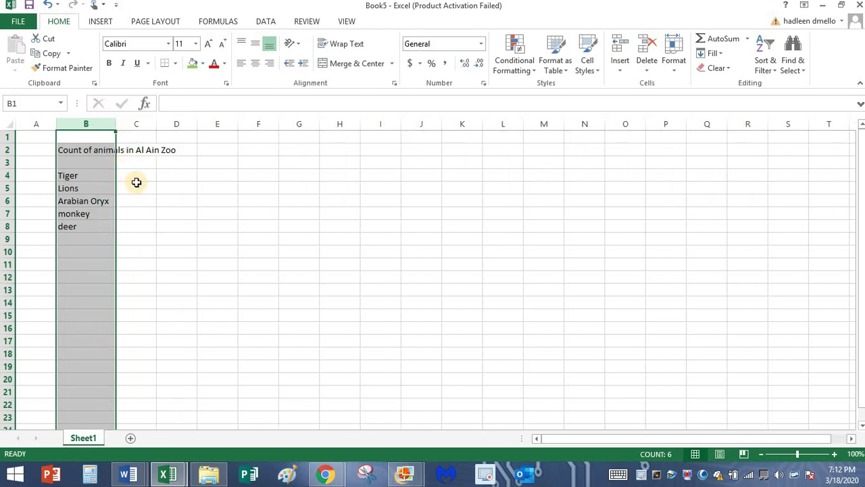
left_click_drag(137, 175, 137, 214)
left_click(137, 173)
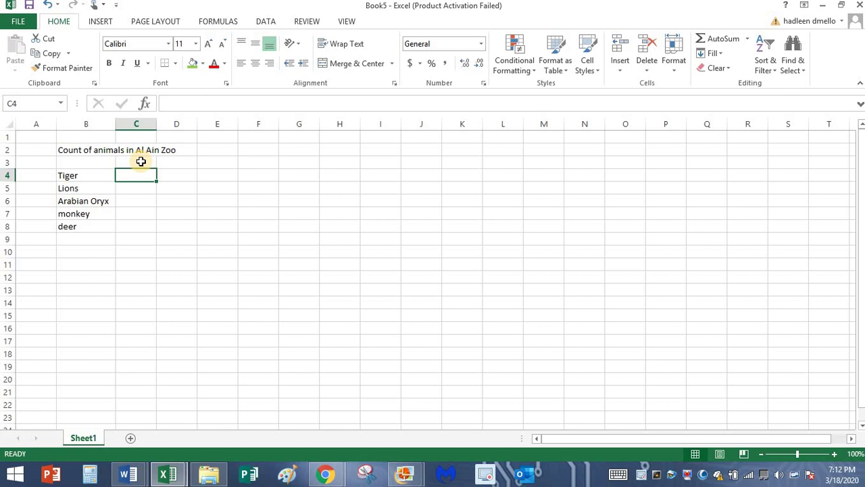
Type the counts 15, 10, 20, 12 and 16 into C4:C8.
type("15")
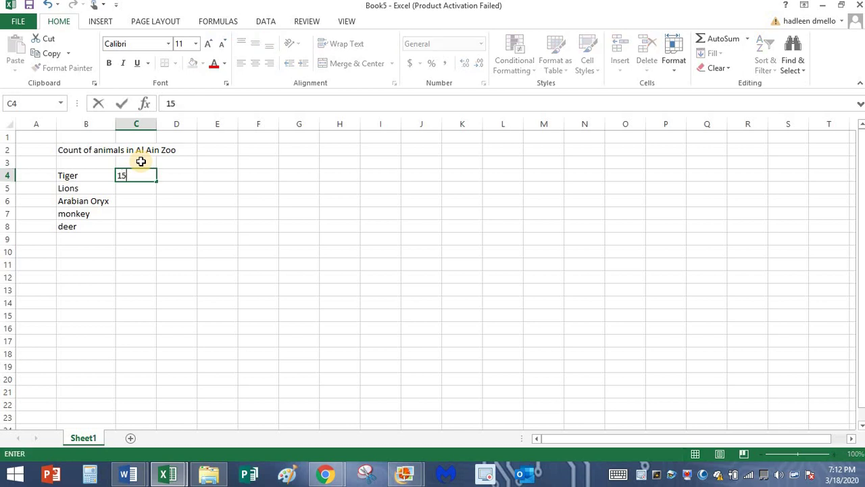
left_click(124, 193)
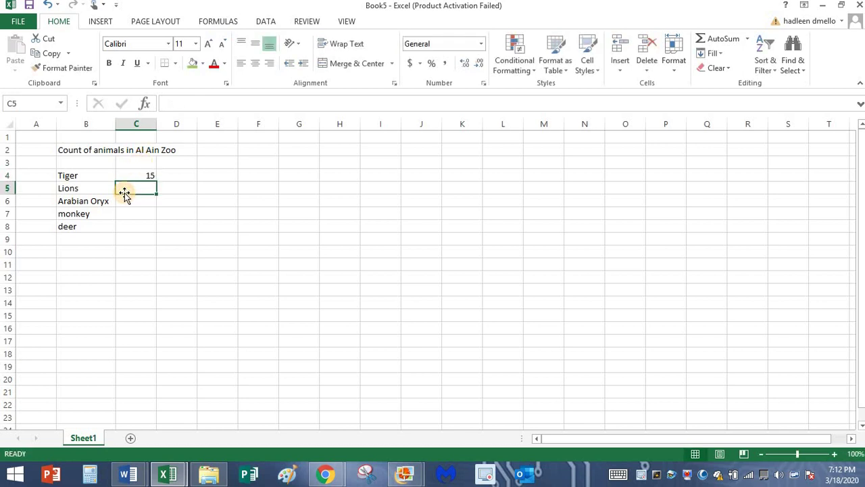
type("10")
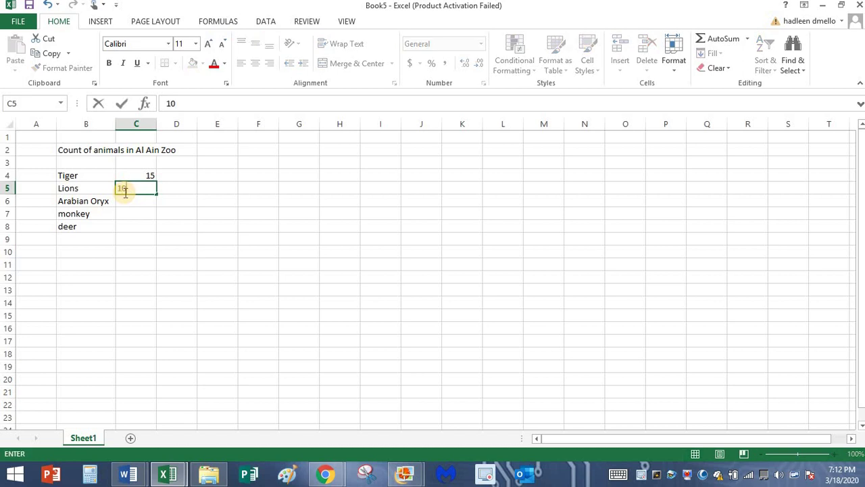
left_click(151, 201)
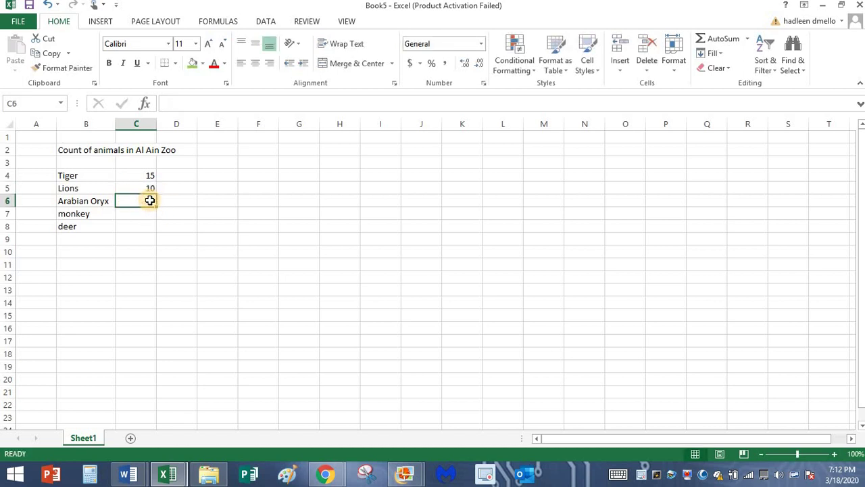
type("20")
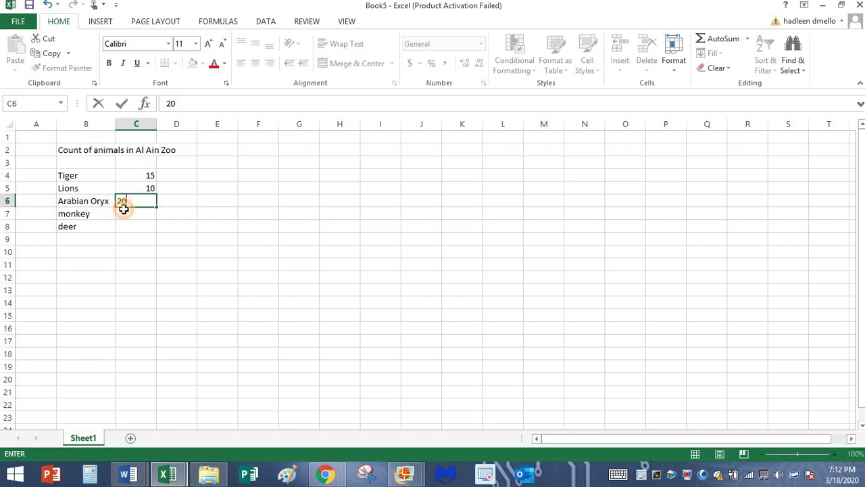
left_click(124, 209)
type("12")
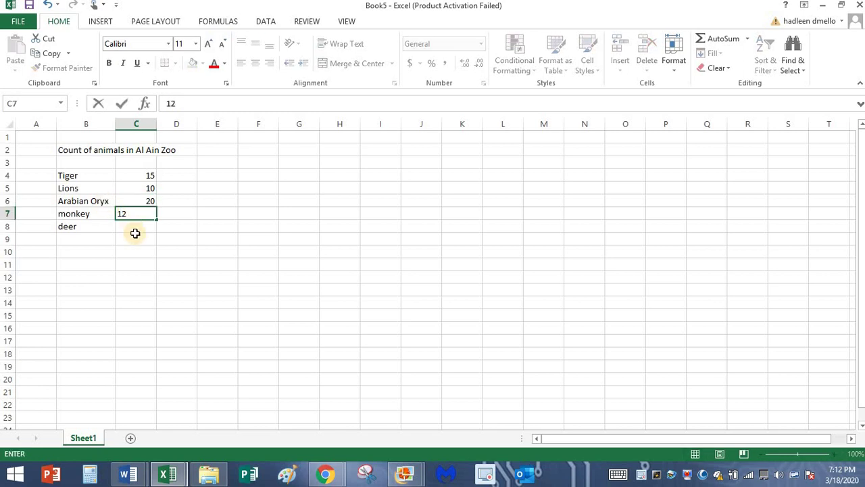
left_click(135, 233)
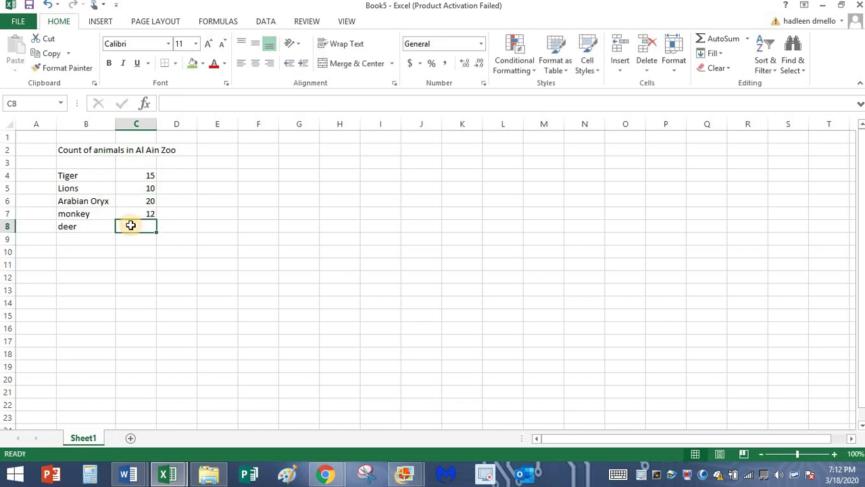
type("1")
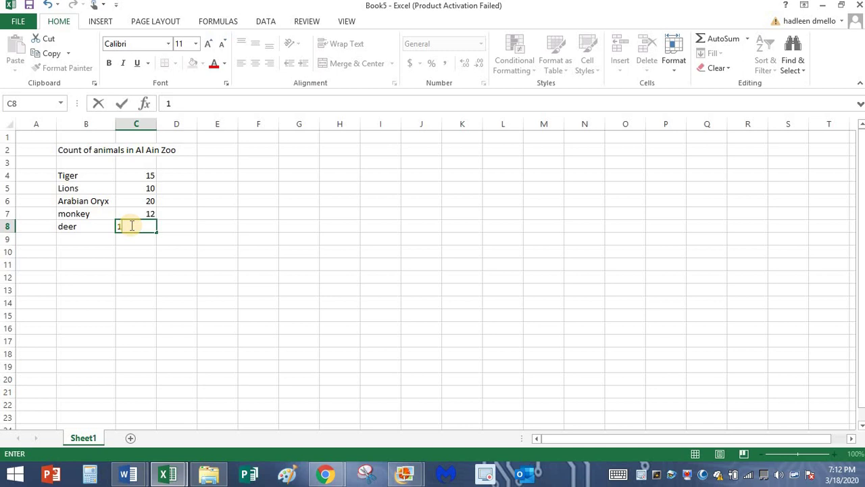
type("6")
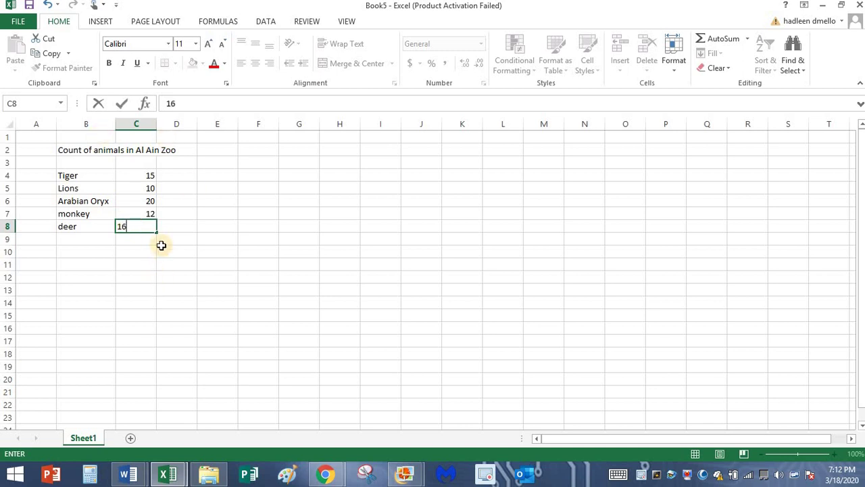
left_click(163, 241)
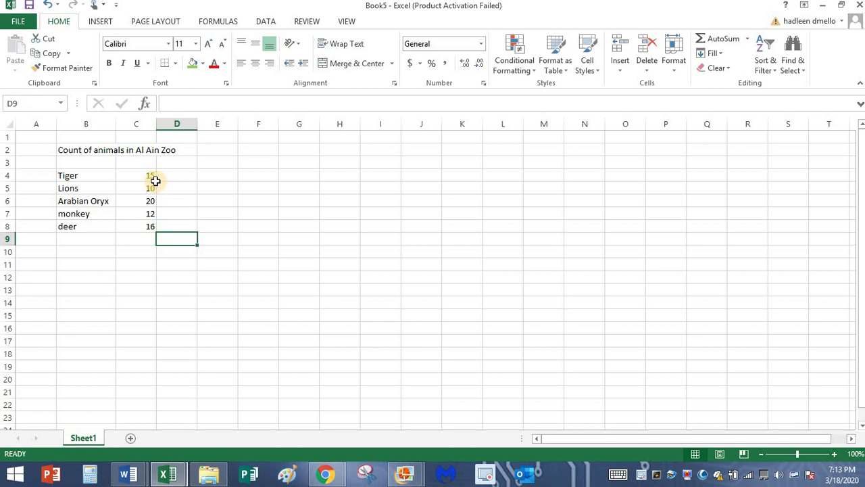
left_click_drag(150, 176, 68, 173)
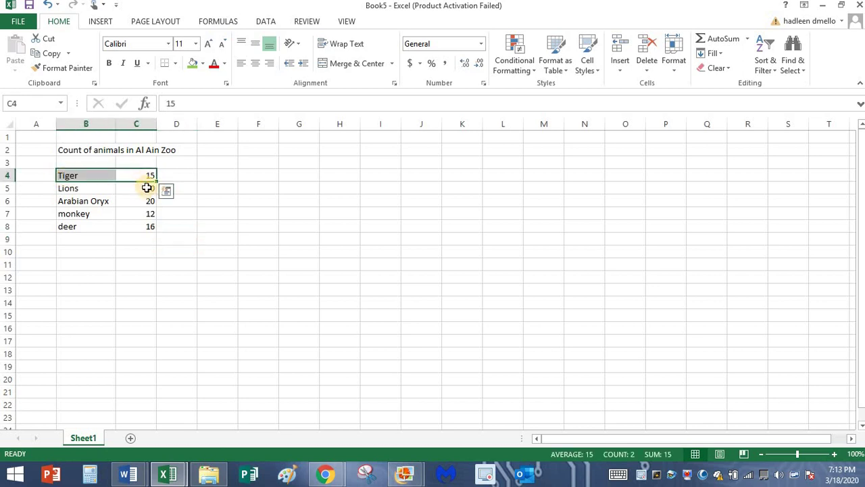
left_click_drag(149, 190, 85, 212)
left_click_drag(148, 227, 85, 226)
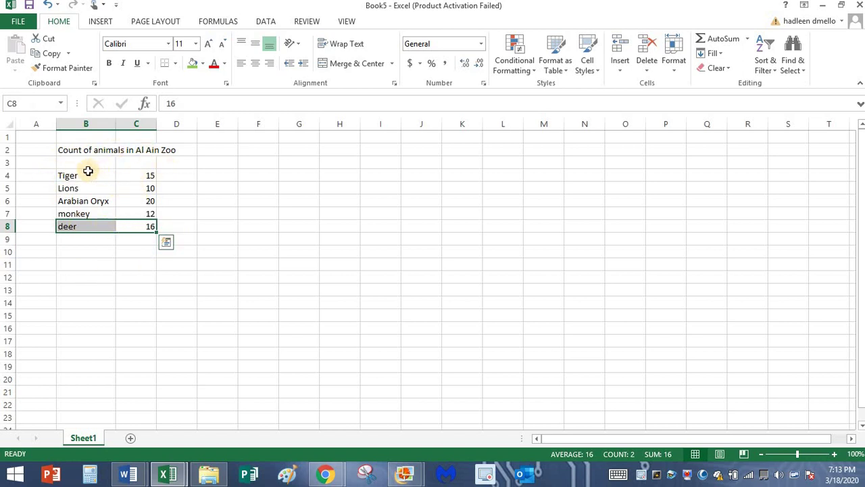
left_click(80, 247)
left_click_drag(77, 173, 82, 226)
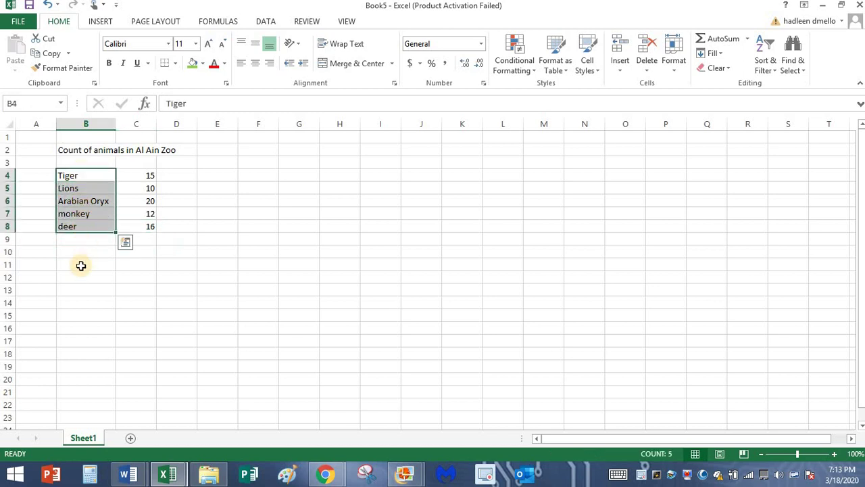
left_click(79, 242)
Type the caption LABELS into B10, correcting a typo.
left_click(85, 253)
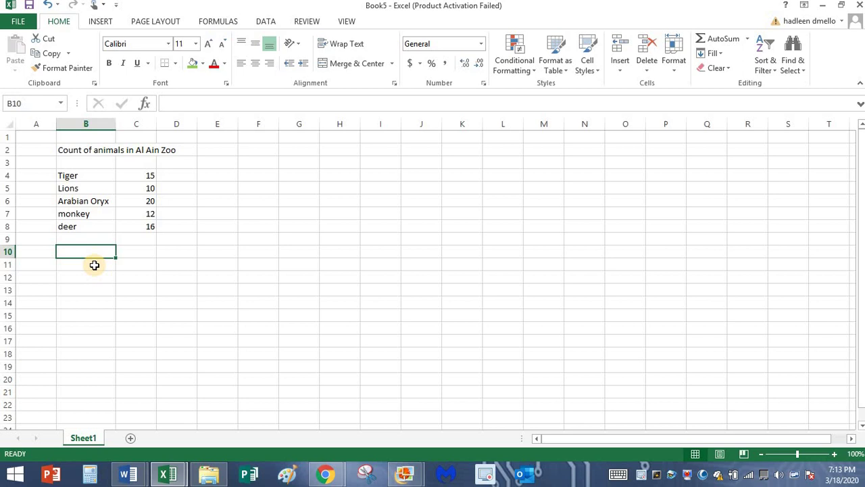
type("LABEK")
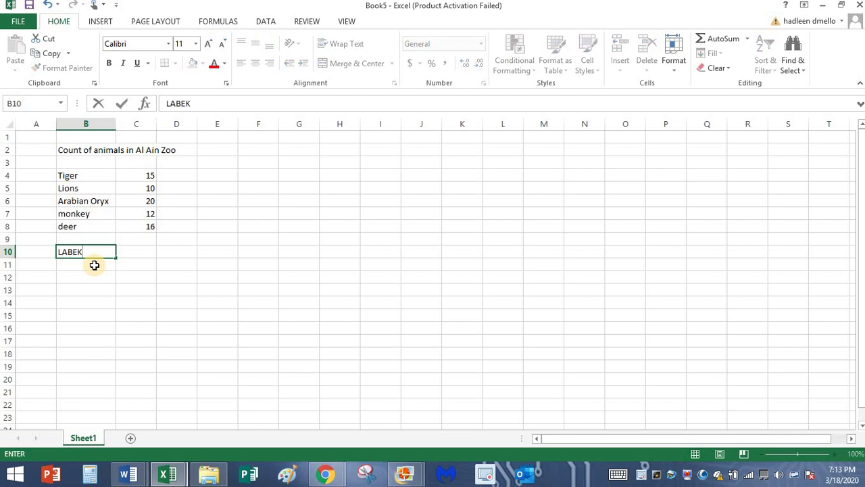
key("BackSpace")
type("LS")
Enter VALUES in C10, then select the Tiger row B4:C4.
left_click_drag(146, 176, 155, 228)
left_click(136, 252)
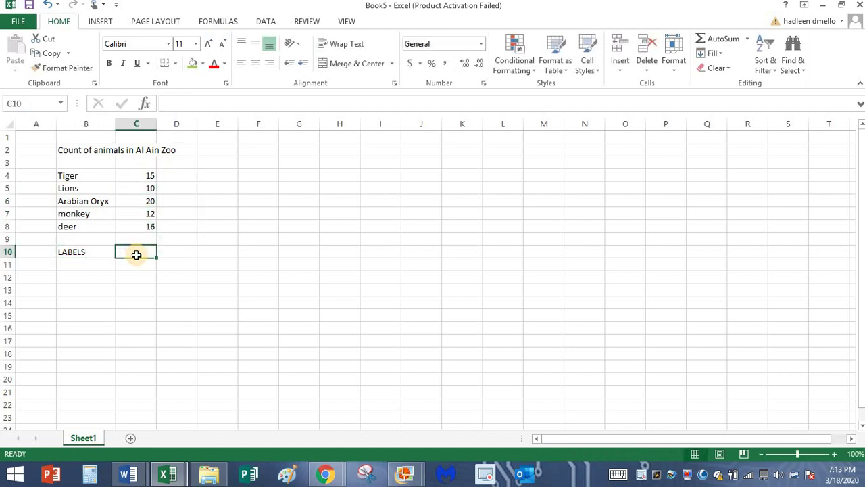
type("V")
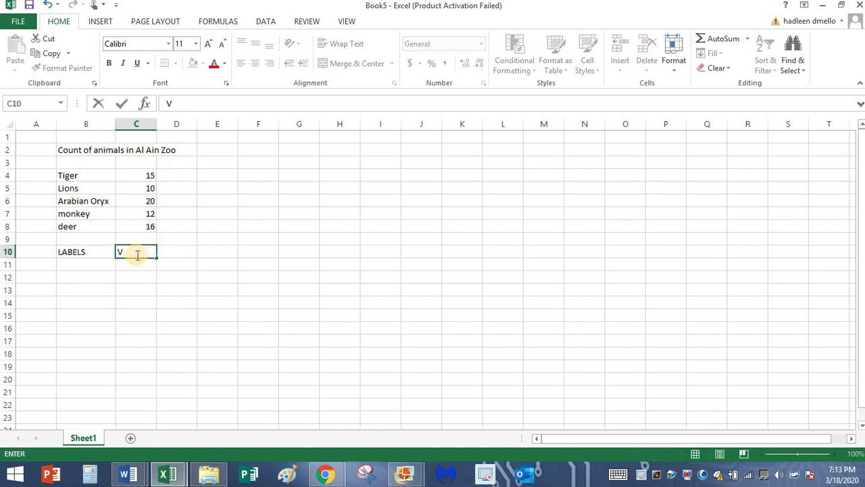
type("ALUES")
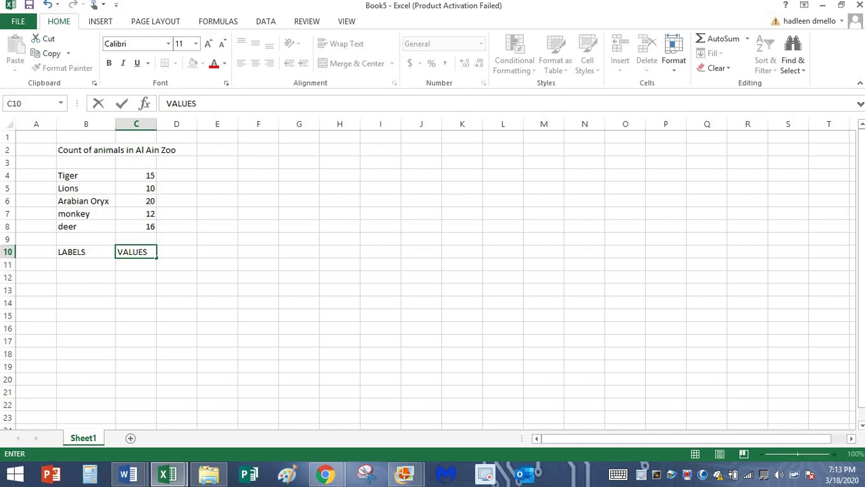
left_click_drag(112, 183, 132, 175)
left_click(95, 177)
left_click(91, 184)
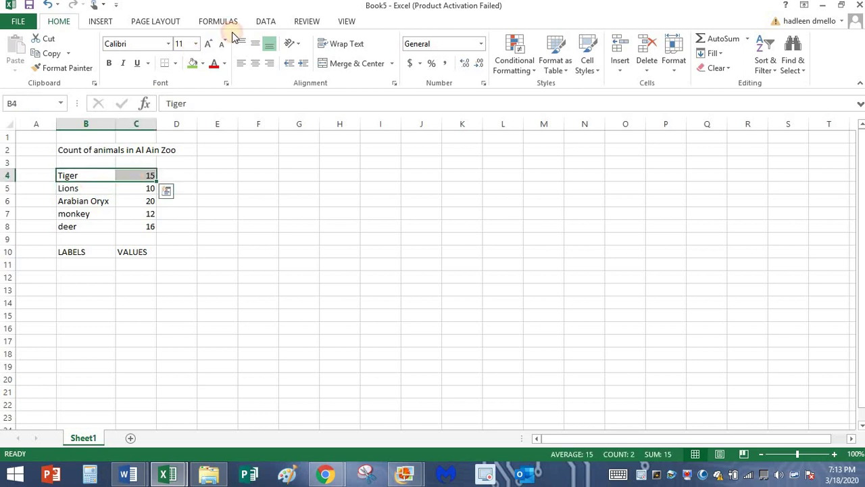
Fill the Tiger row light orange, the Lions row B5:C5 green, and the Arabian Oryx row B6:C6 blue.
left_click(202, 64)
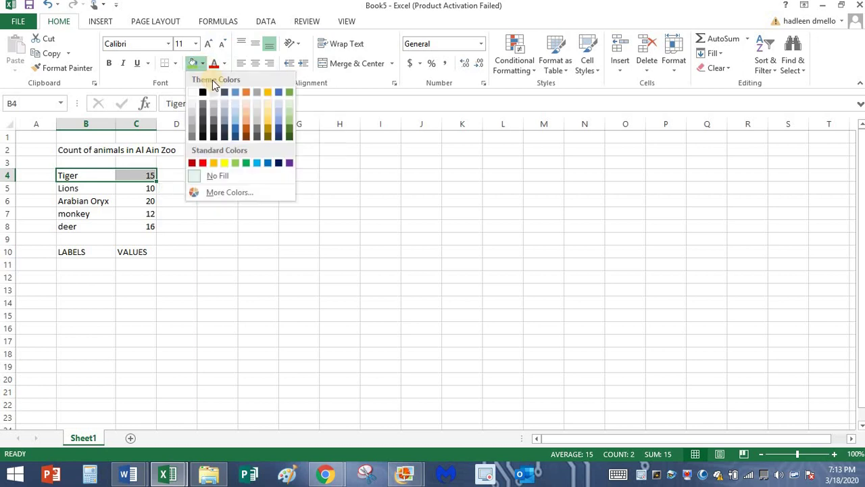
left_click(236, 112)
left_click_drag(68, 188, 145, 188)
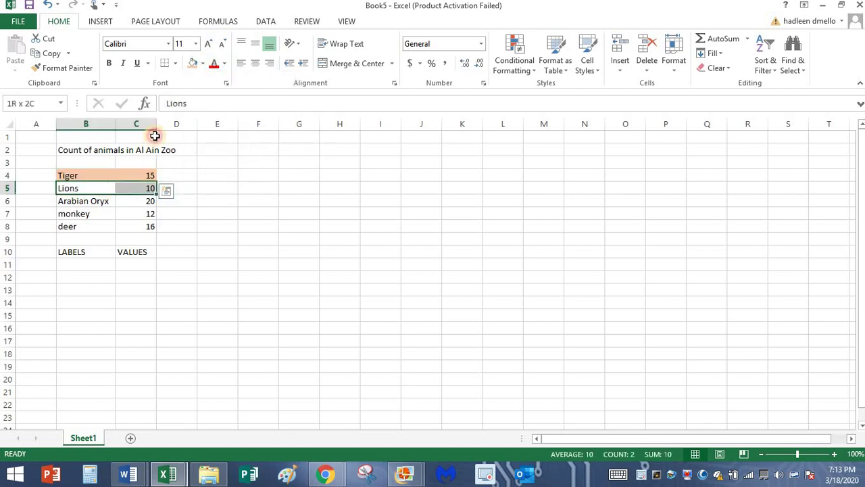
left_click(203, 64)
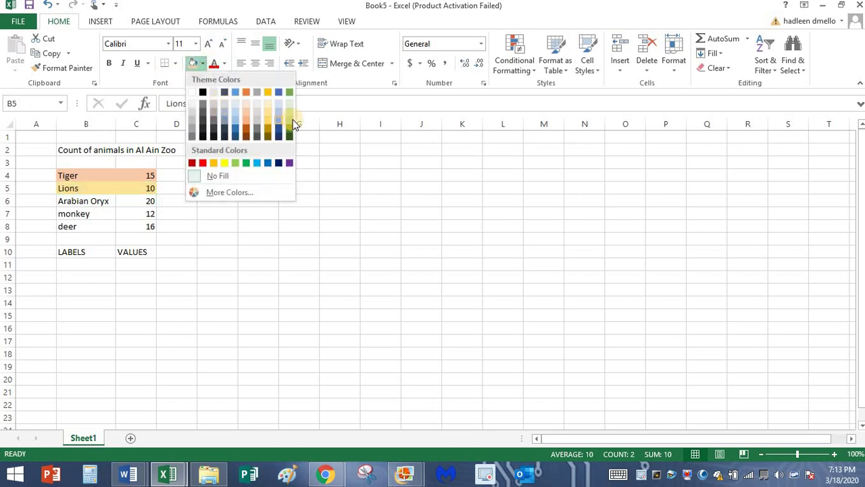
left_click(289, 117)
left_click_drag(85, 201, 150, 199)
left_click(203, 63)
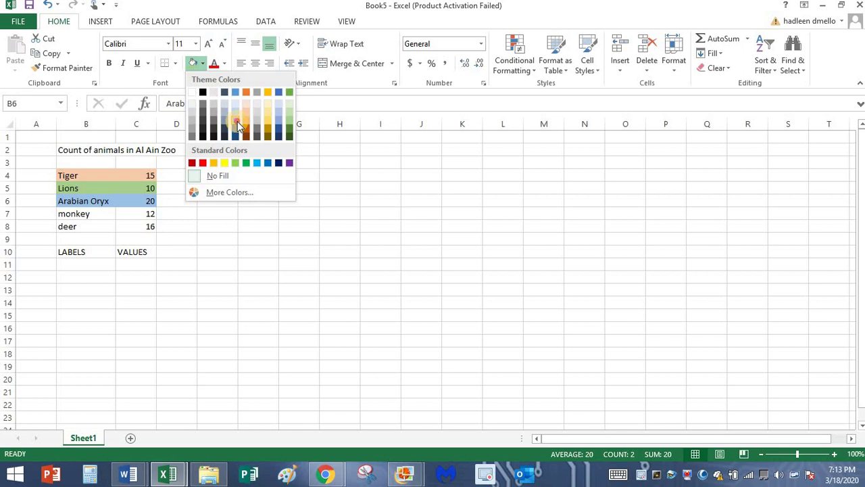
left_click(237, 121)
Fill the monkey row B7:C7 orange and the deer row B8:C8 gold.
left_click_drag(88, 214, 142, 214)
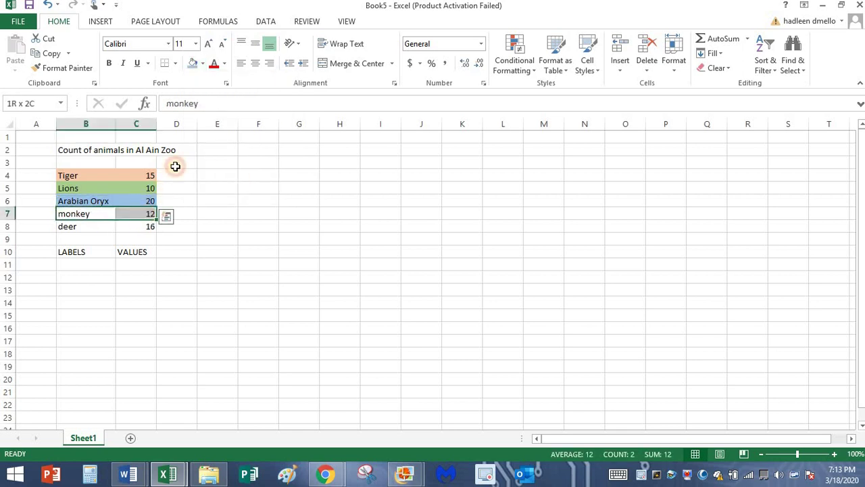
left_click(203, 64)
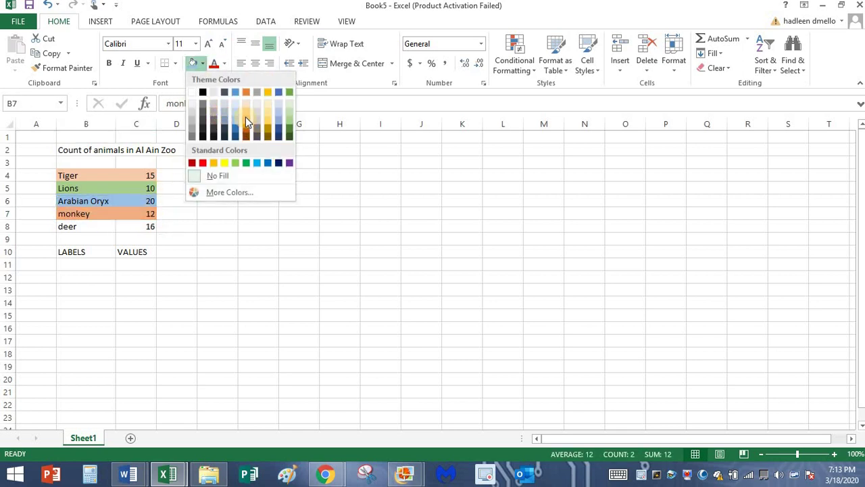
left_click(246, 120)
left_click_drag(81, 226, 138, 201)
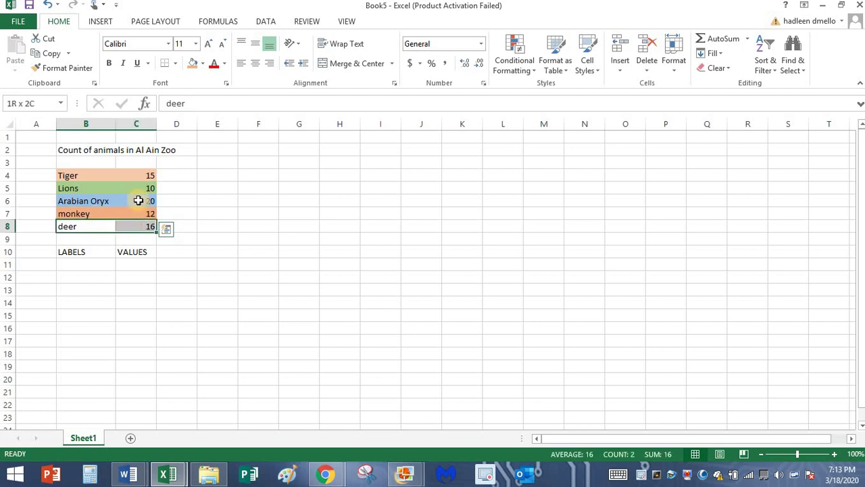
left_click(203, 63)
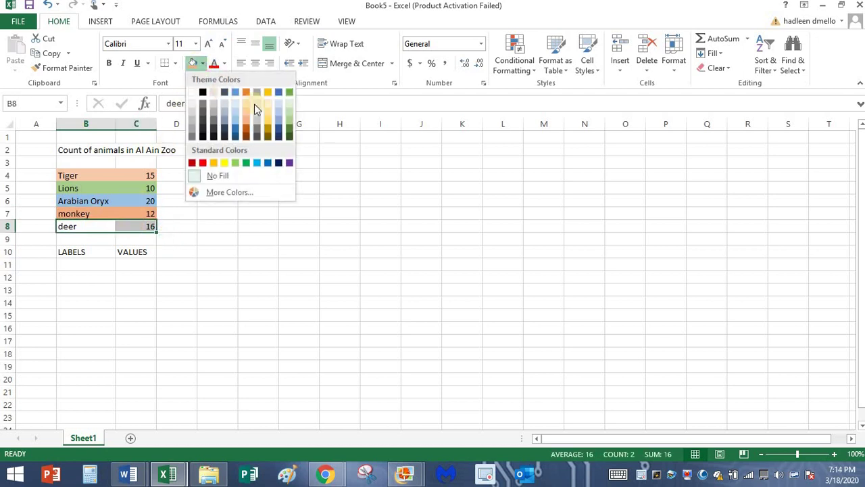
left_click(268, 121)
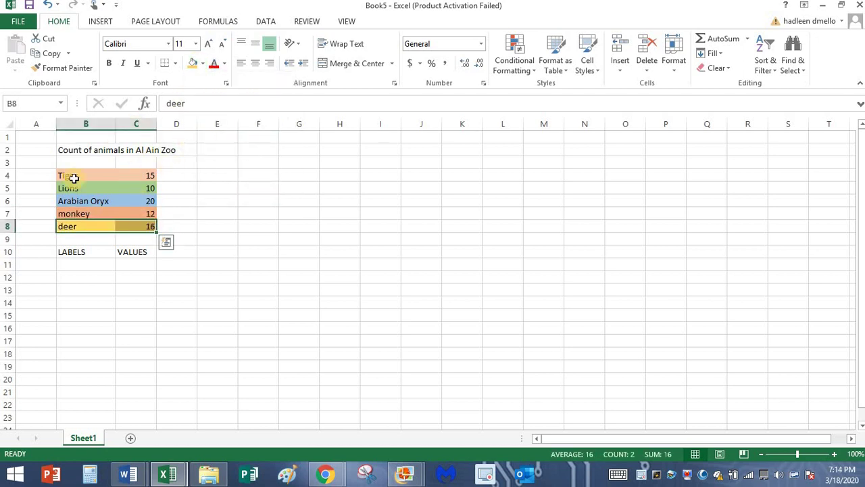